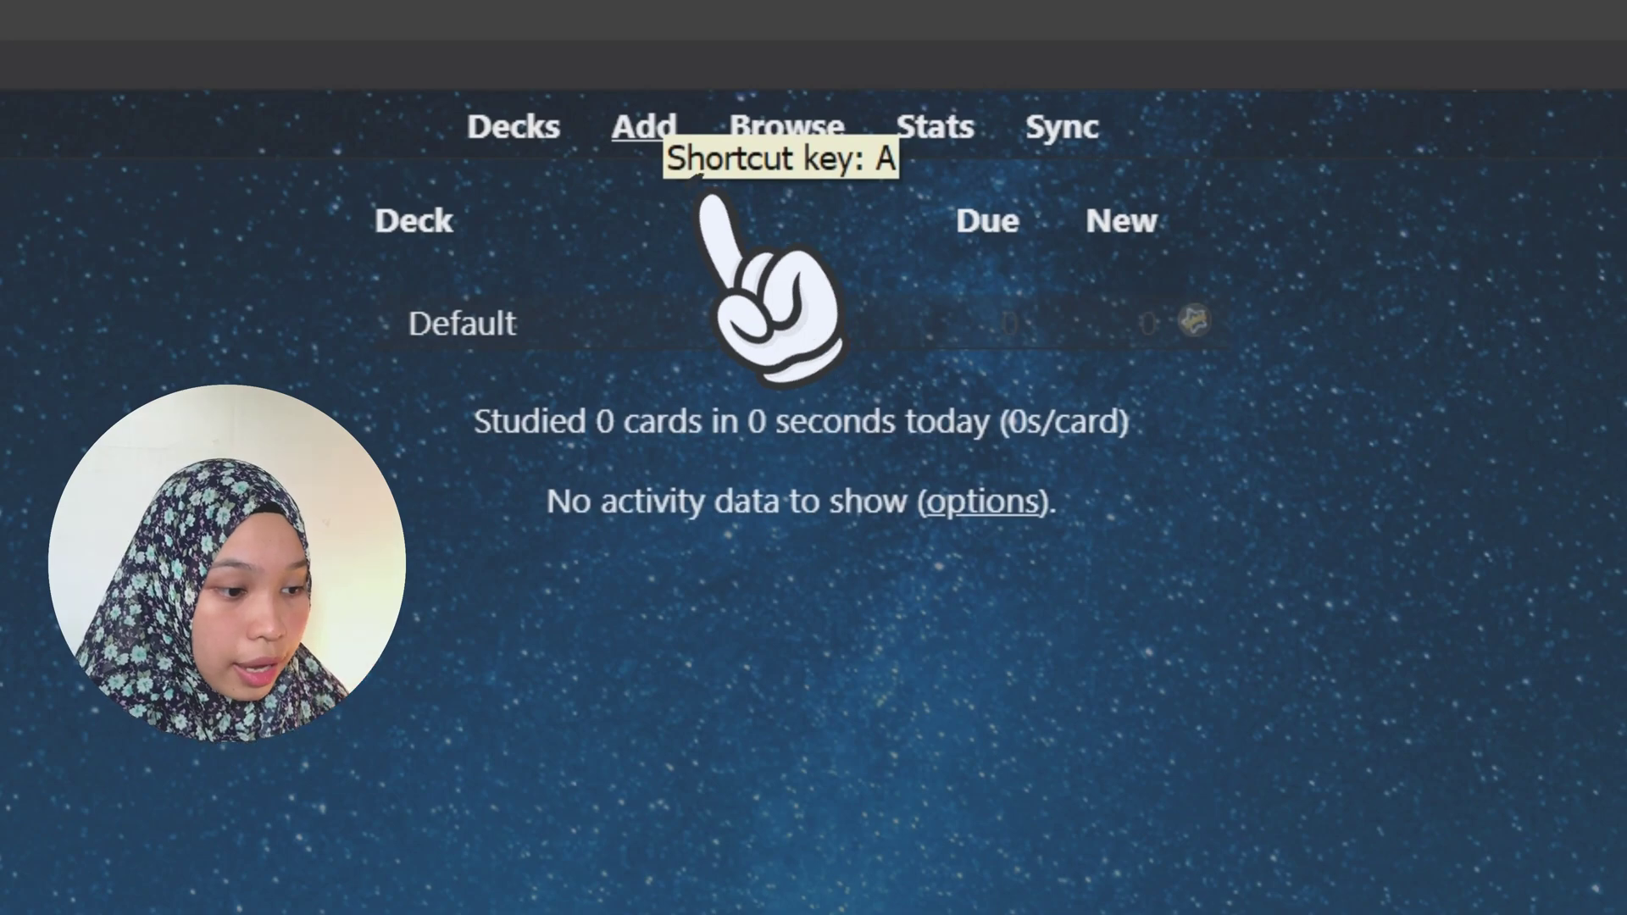
- Start a new Basic card in the Default deck with the front text "what is the powerhouse of cell"
{"action": "left_click", "coordinate": [644, 127]}
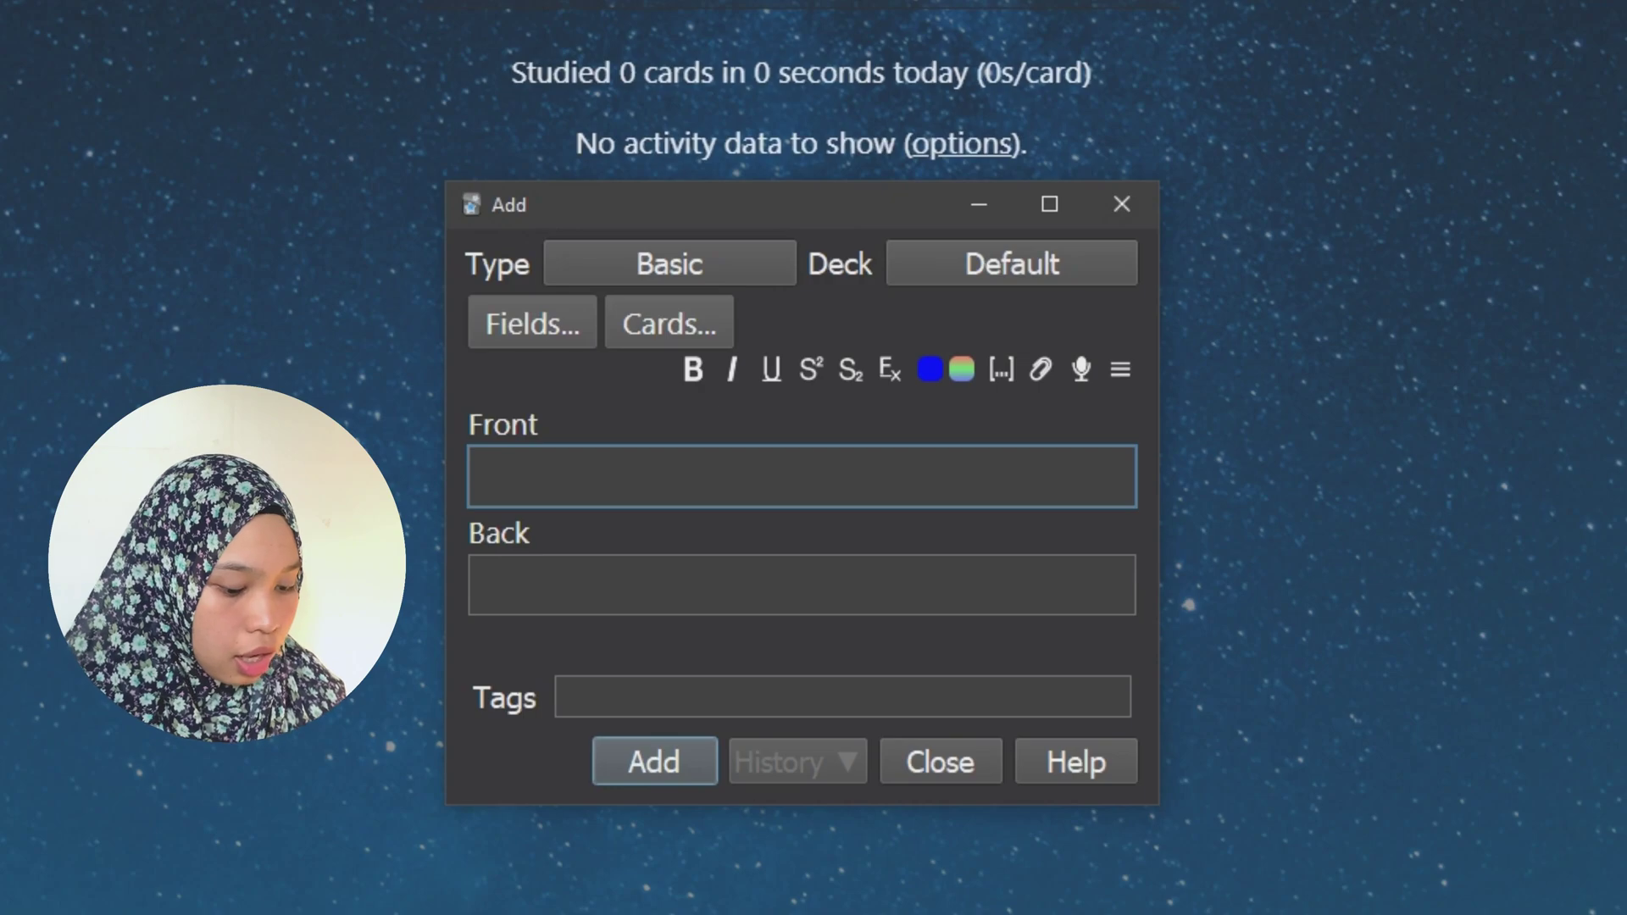
{"action": "type", "text": "what is"}
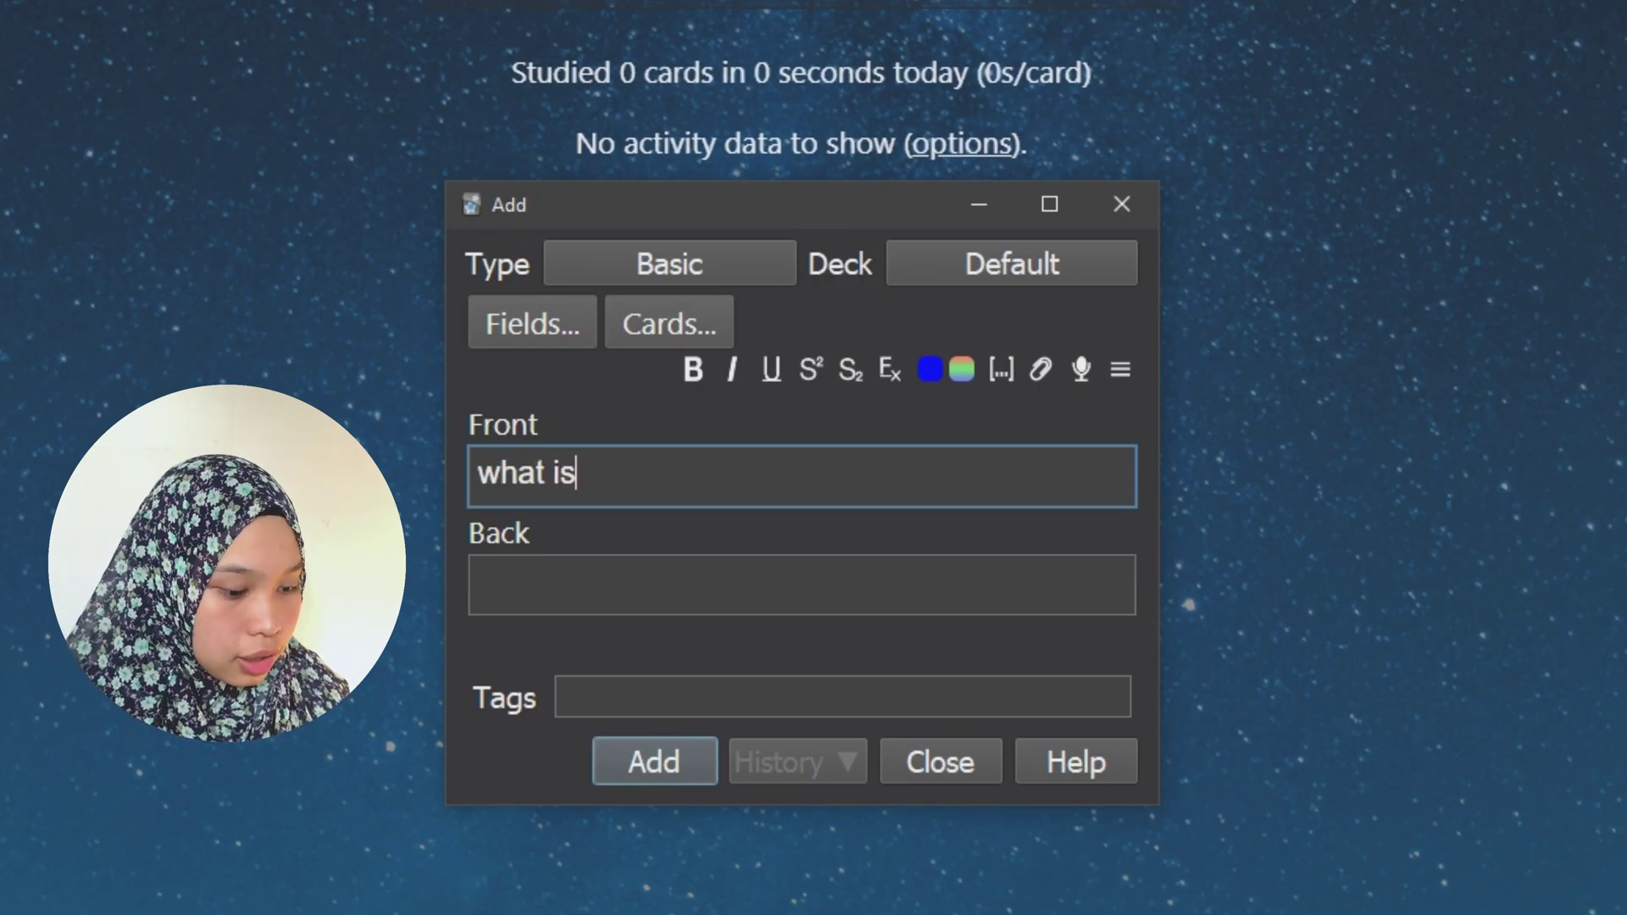
{"action": "type", "text": " the powergo"}
{"action": "key", "text": "BackSpace"}
{"action": "type", "text": "h"}
{"action": "key", "text": "BackSpace"}
{"action": "key", "text": "BackSpace"}
{"action": "type", "text": "hous"}
{"action": "key", "text": "BackSpace"}
{"action": "type", "text": "use of"}
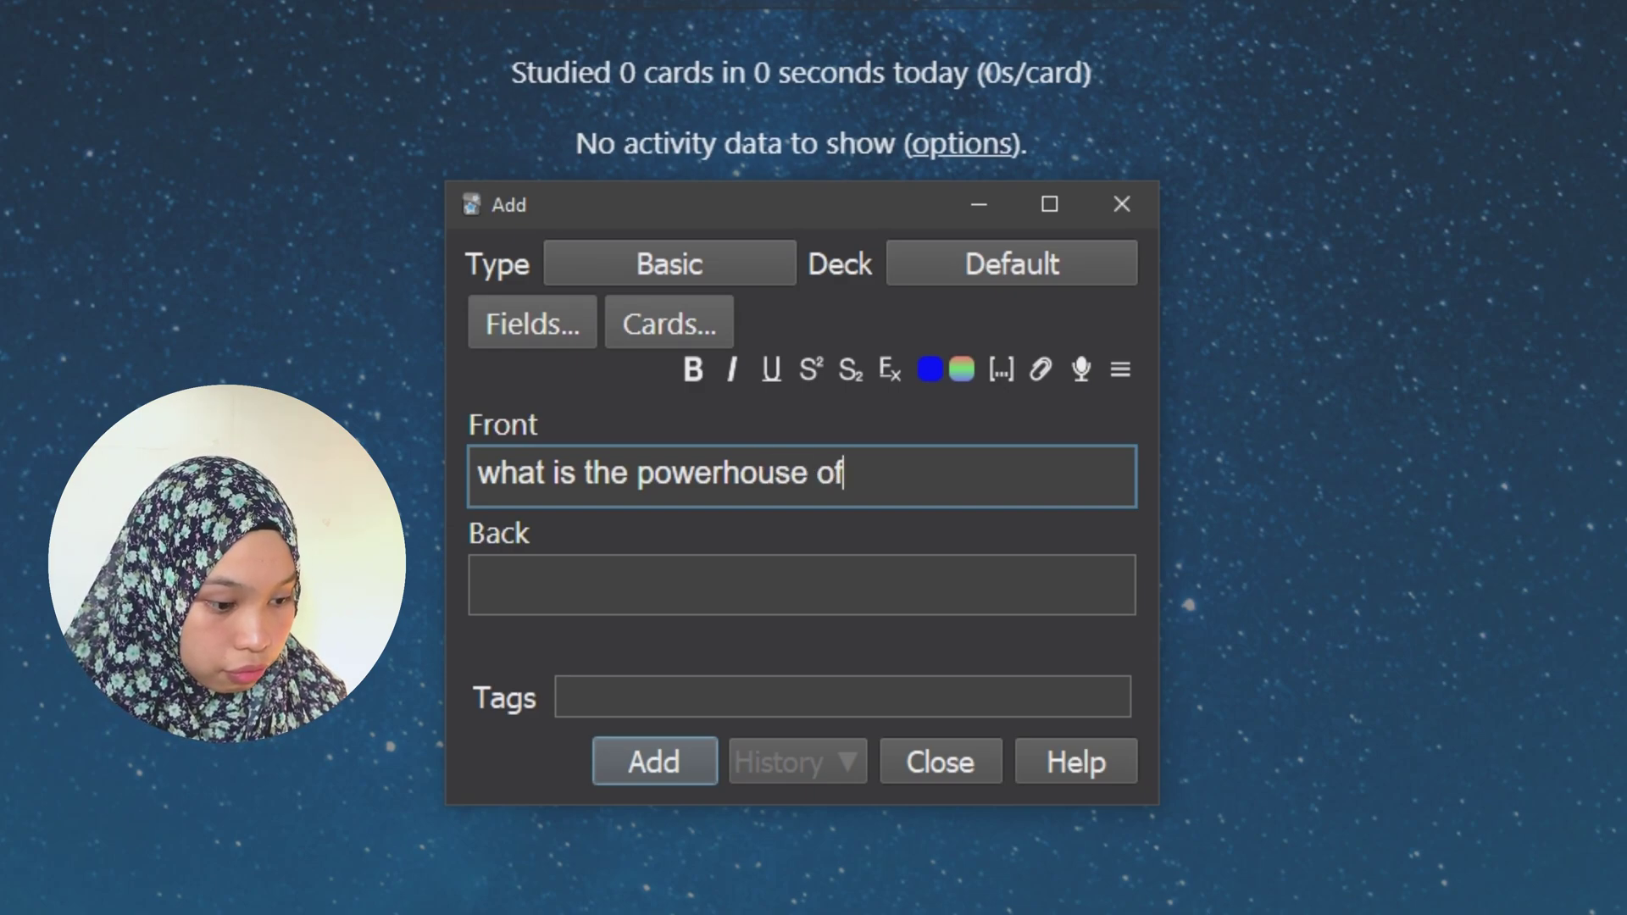
{"action": "type", "text": " cell"}
- Enter "mitochondria" as the back of the card and add the card to the deck
{"action": "key", "text": "Tab"}
{"action": "type", "text": "mitoc"}
{"action": "key", "text": "BackSpace"}
{"action": "type", "text": "ochondira"}
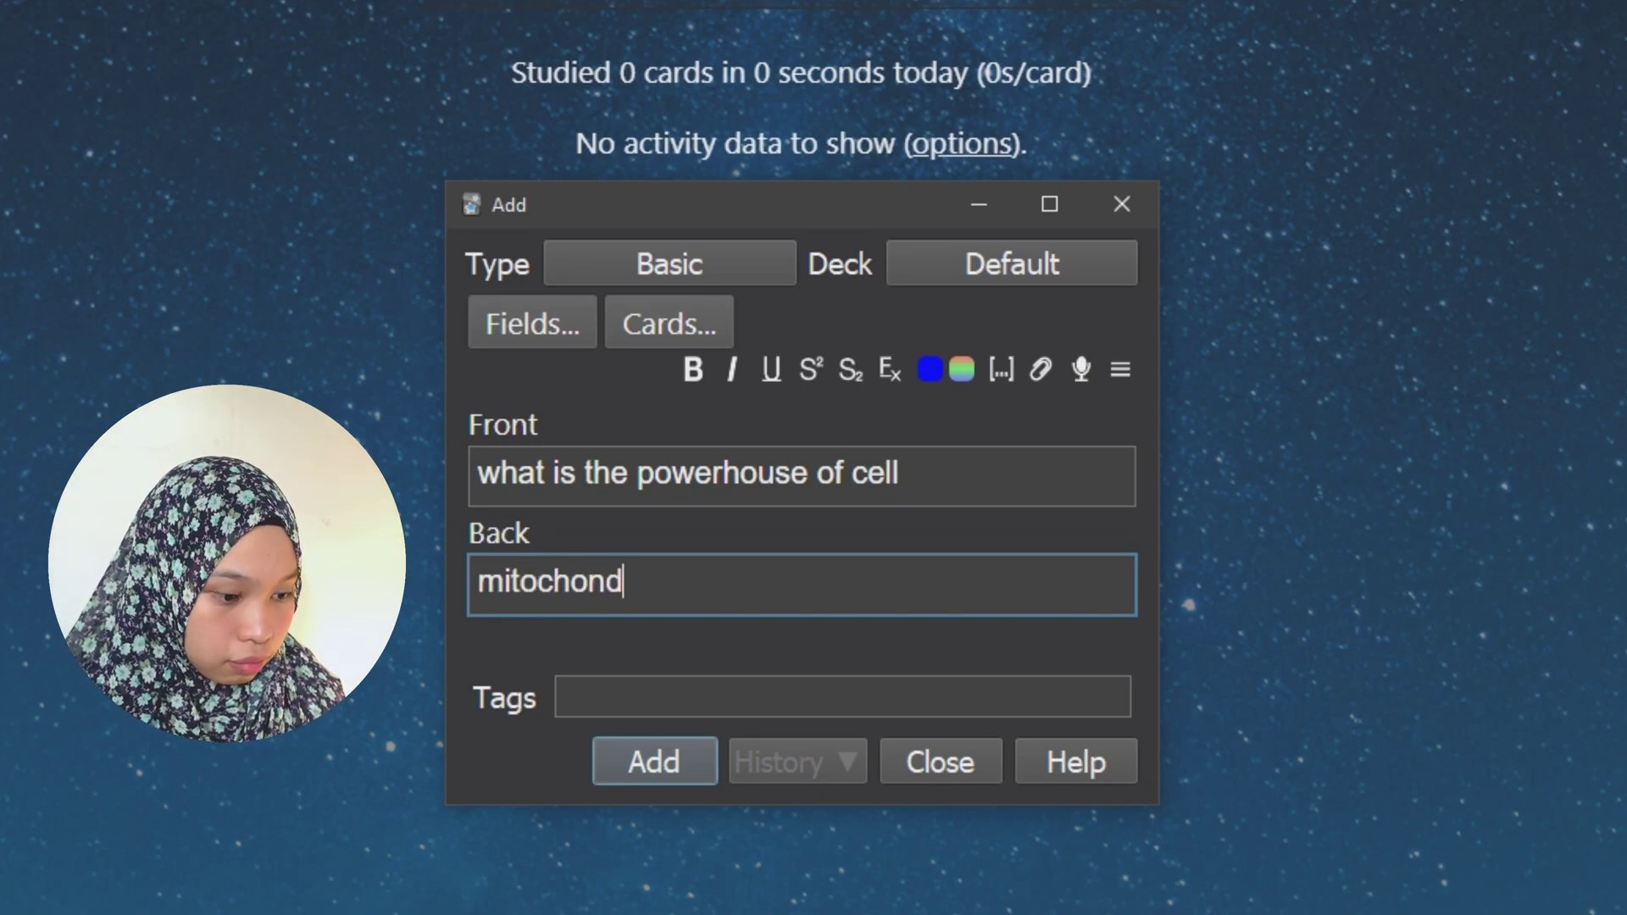
{"action": "type", "text": "ria"}
{"action": "key", "text": "ctrl+Return"}
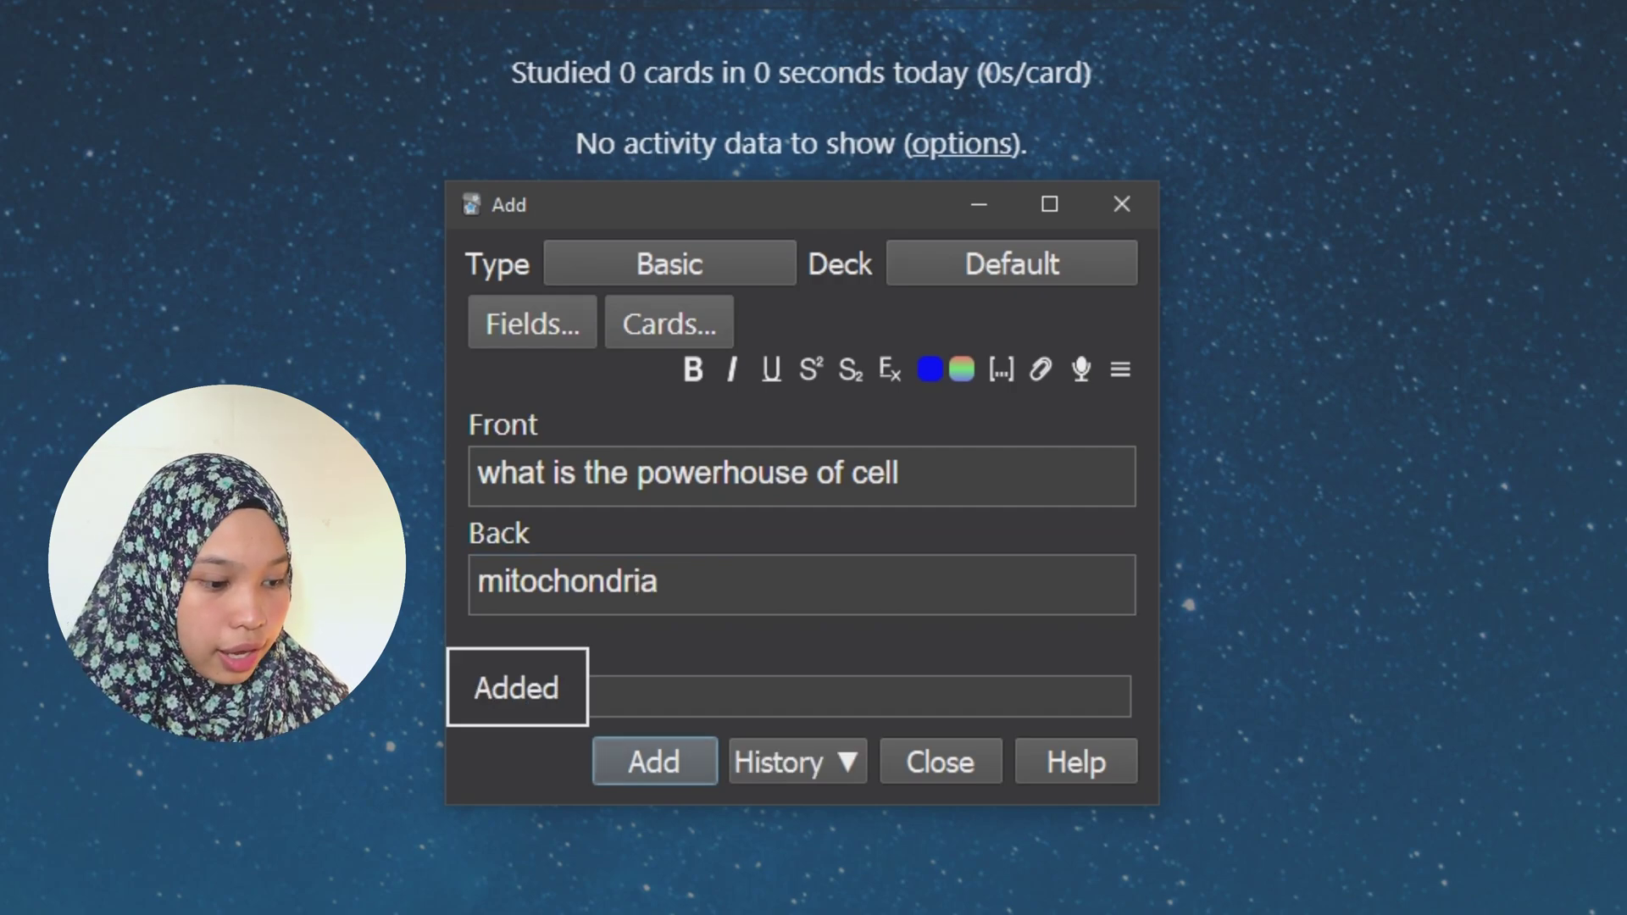
- Rename the Default deck to "cell"
{"action": "left_click", "coordinate": [985, 272]}
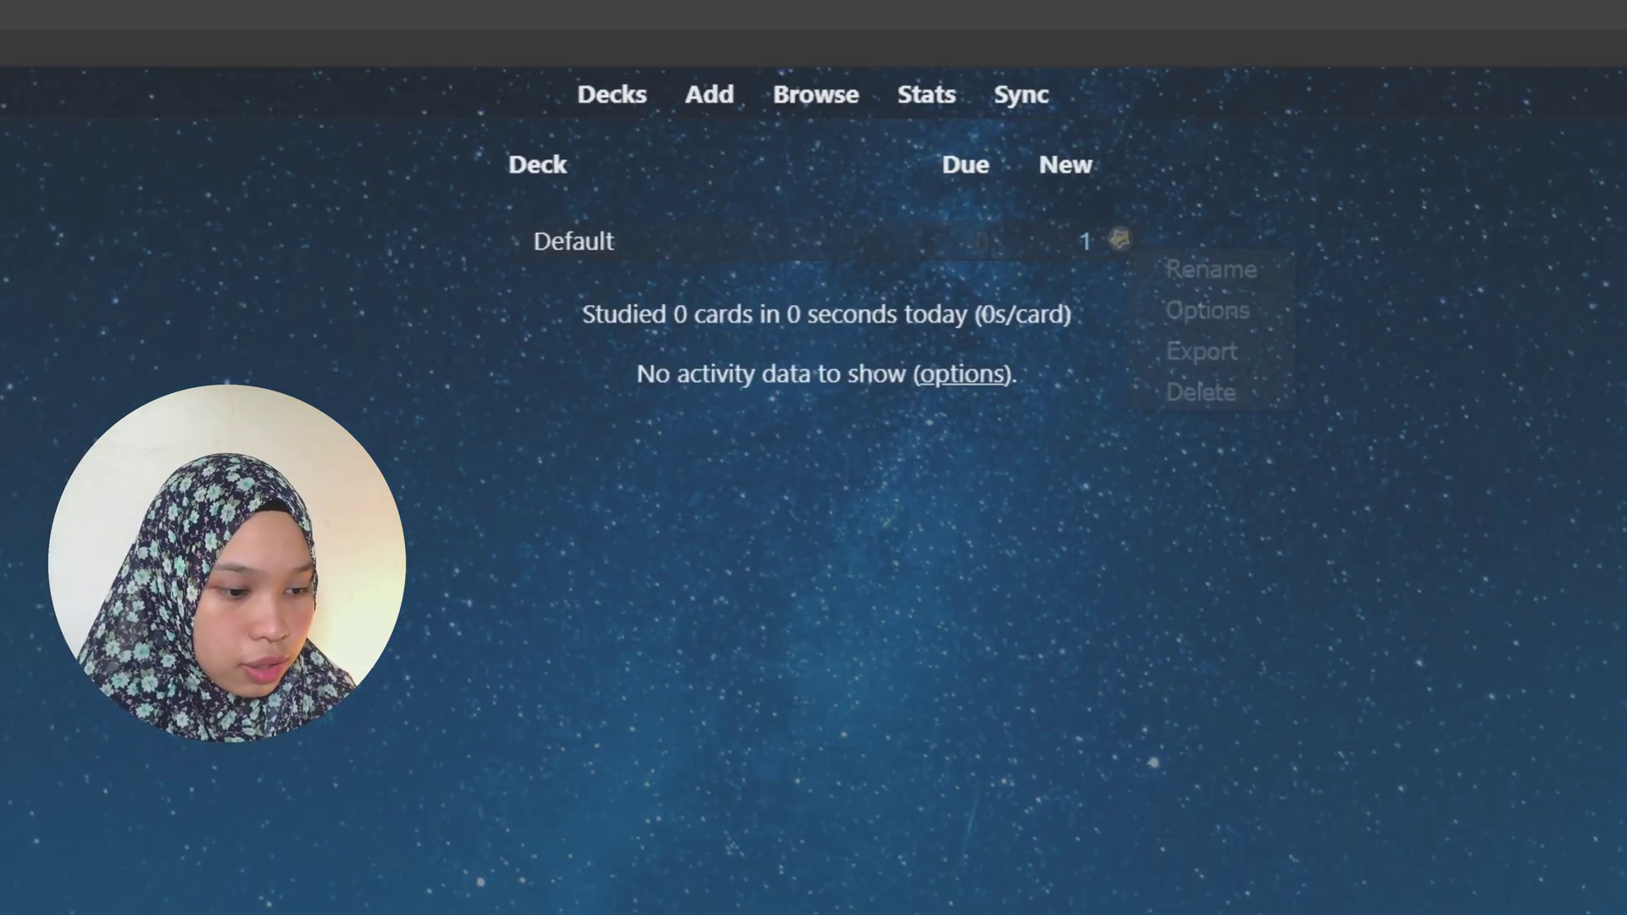
{"action": "left_click", "coordinate": [1120, 240]}
{"action": "left_click", "coordinate": [1211, 269]}
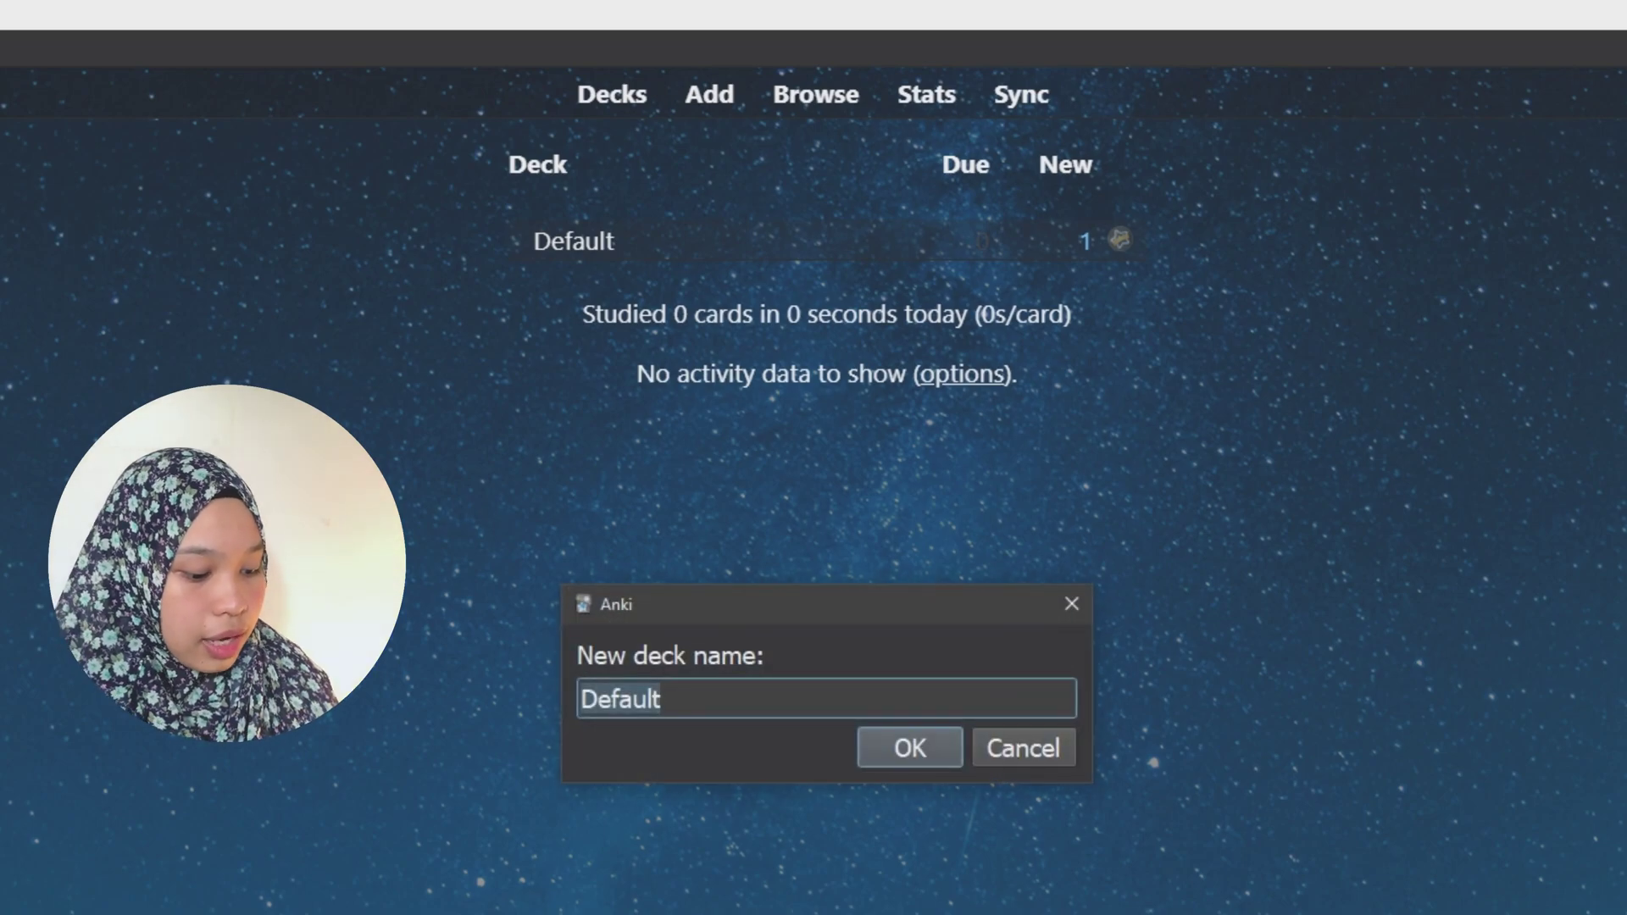
{"action": "type", "text": "cell"}
{"action": "key", "text": "Return"}
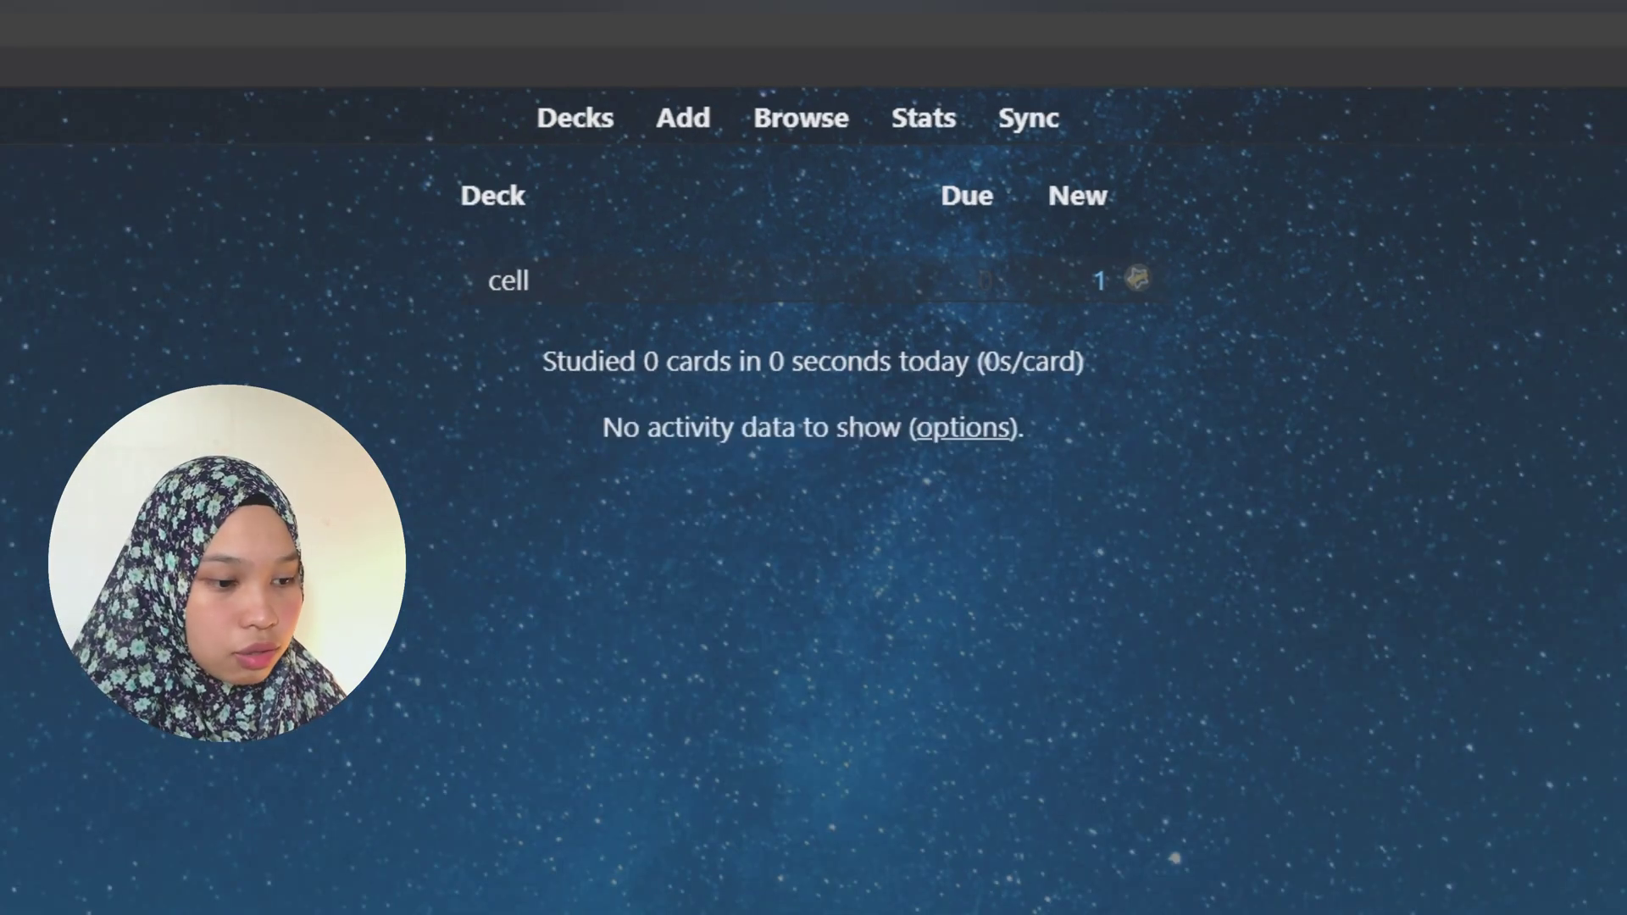
- Start studying the cell deck and reveal the answer to its card
{"action": "left_click", "coordinate": [508, 281]}
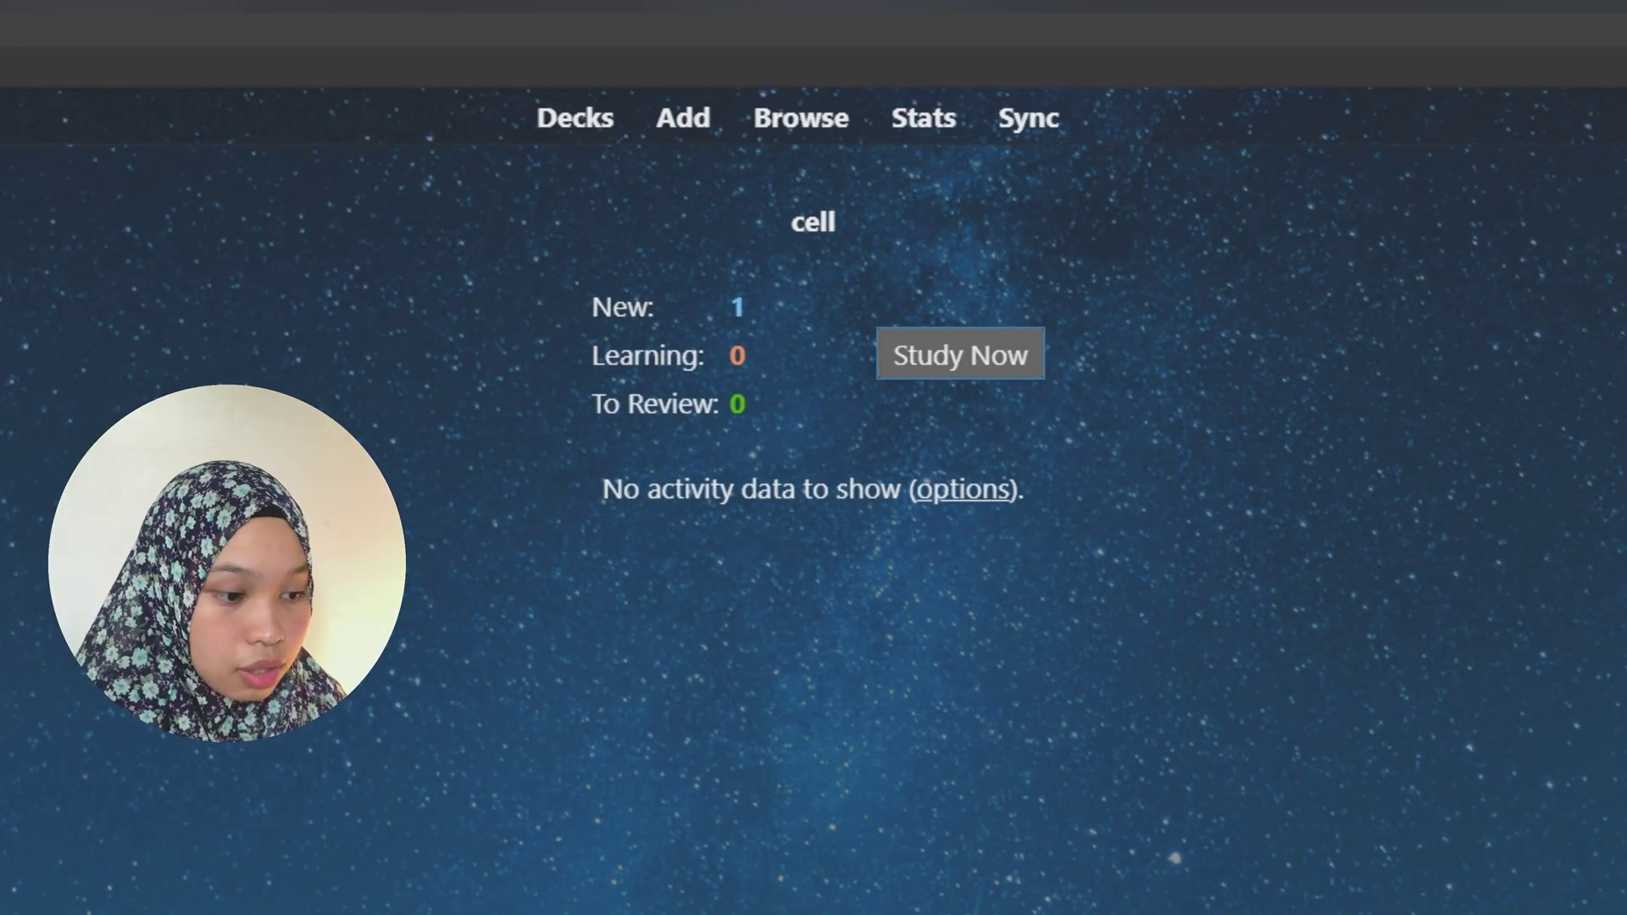
{"action": "key", "text": "s"}
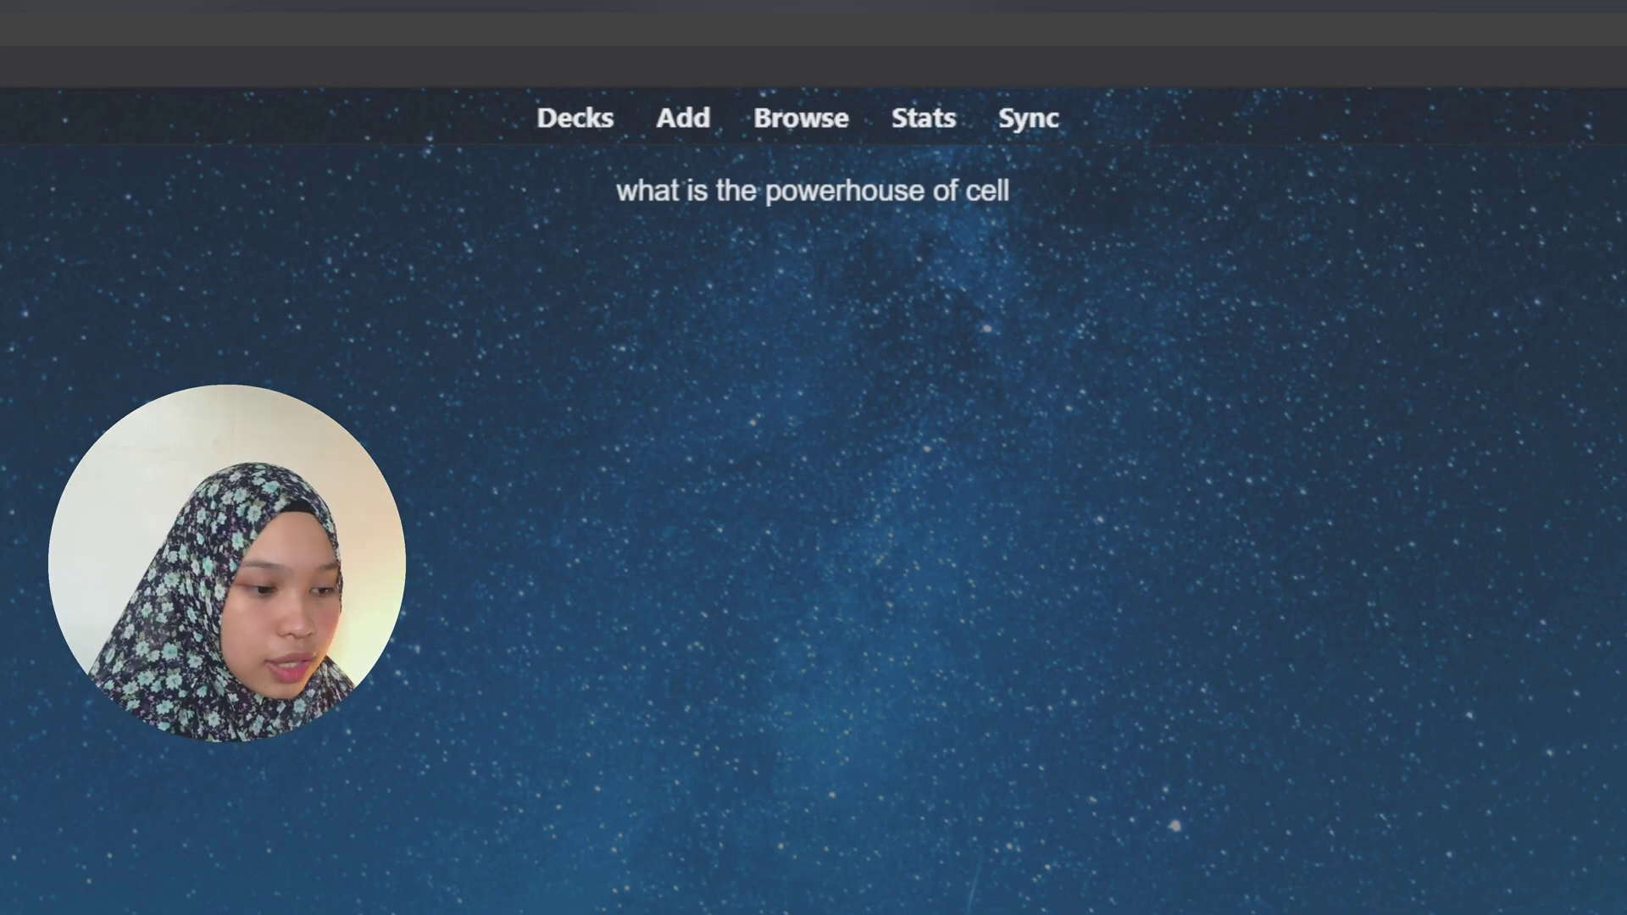
{"action": "key", "text": "space"}
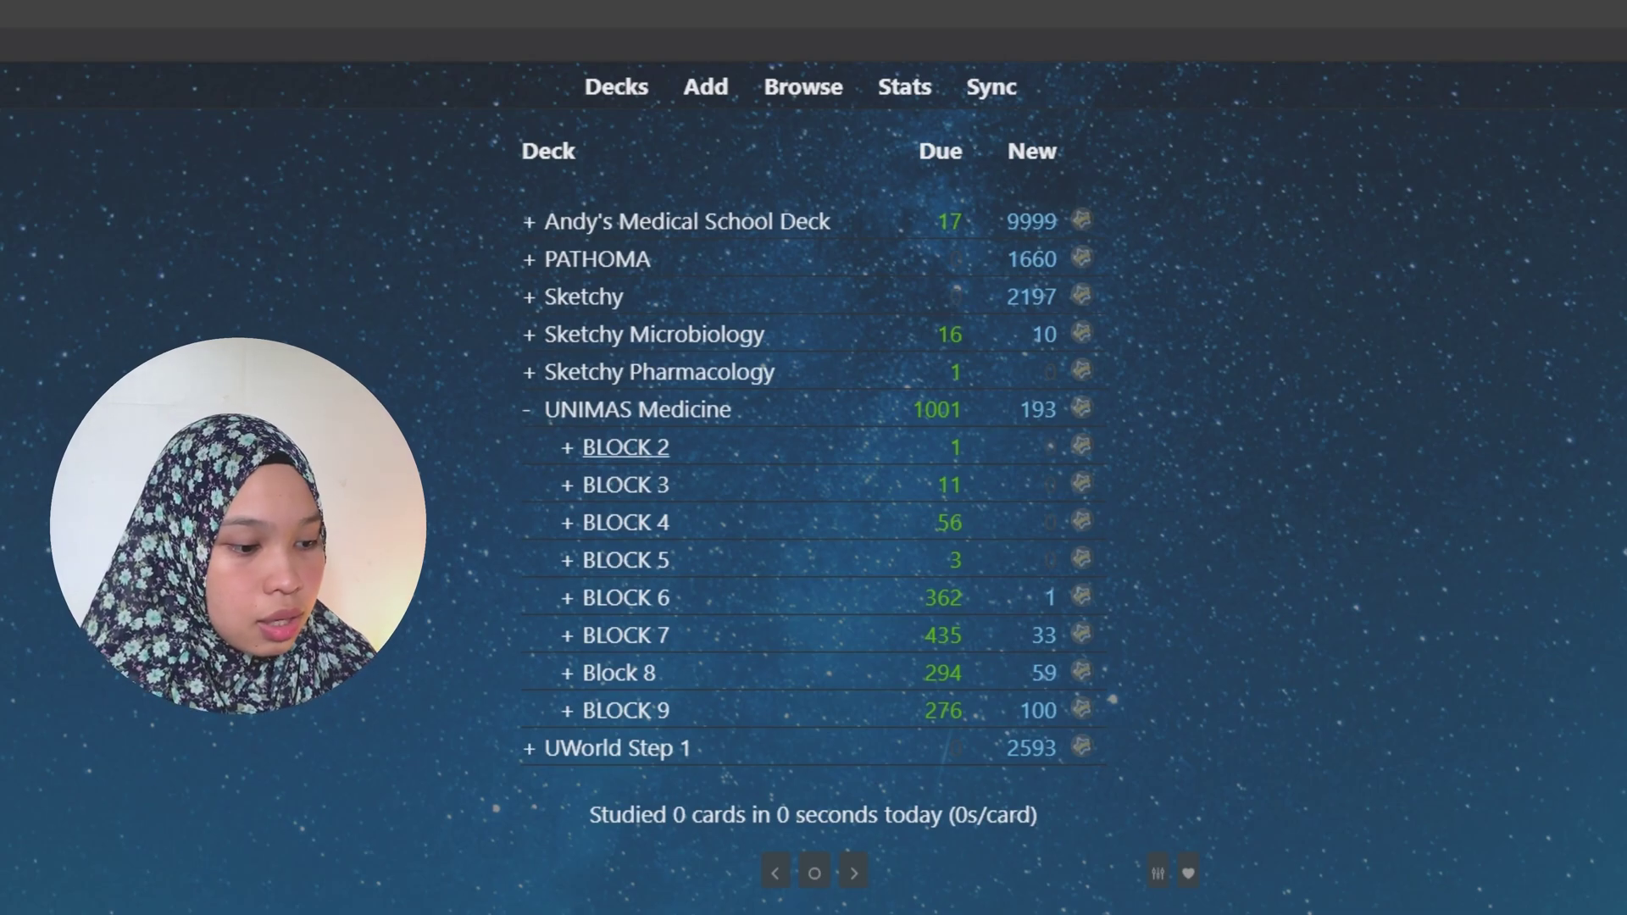
- Expand BLOCK 2 under UNIMAS Medicine and look through how the block decks are organised into subjects and lecture topics
{"action": "left_click", "coordinate": [567, 447]}
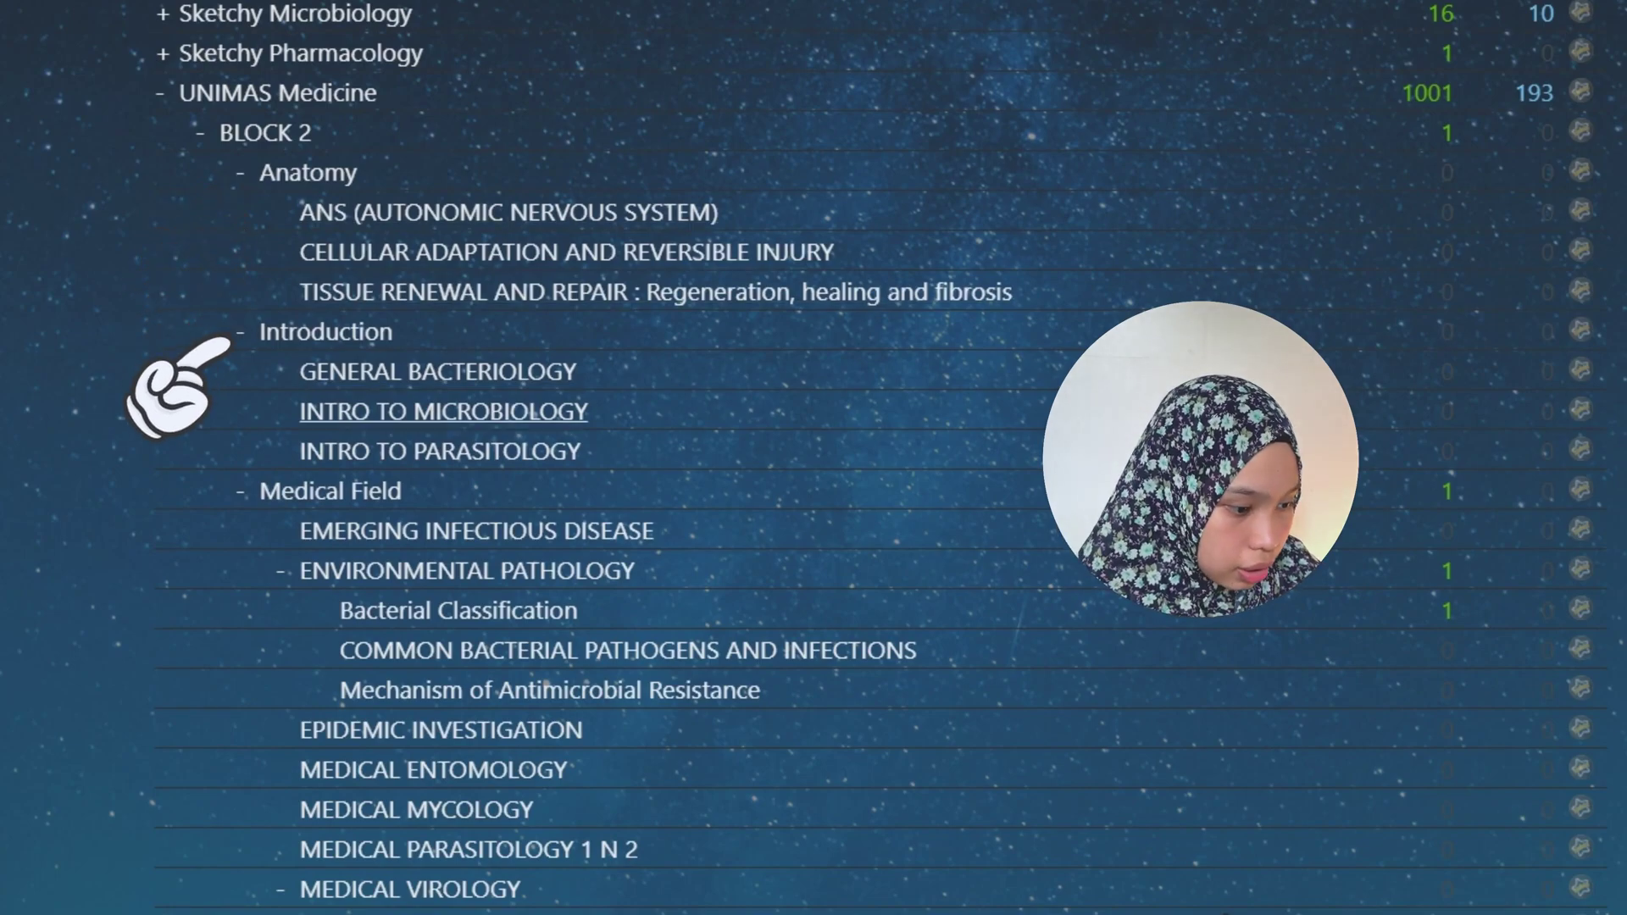
{"action": "scroll", "coordinate": [218, 320], "scroll_direction": "down", "scroll_amount": 4}
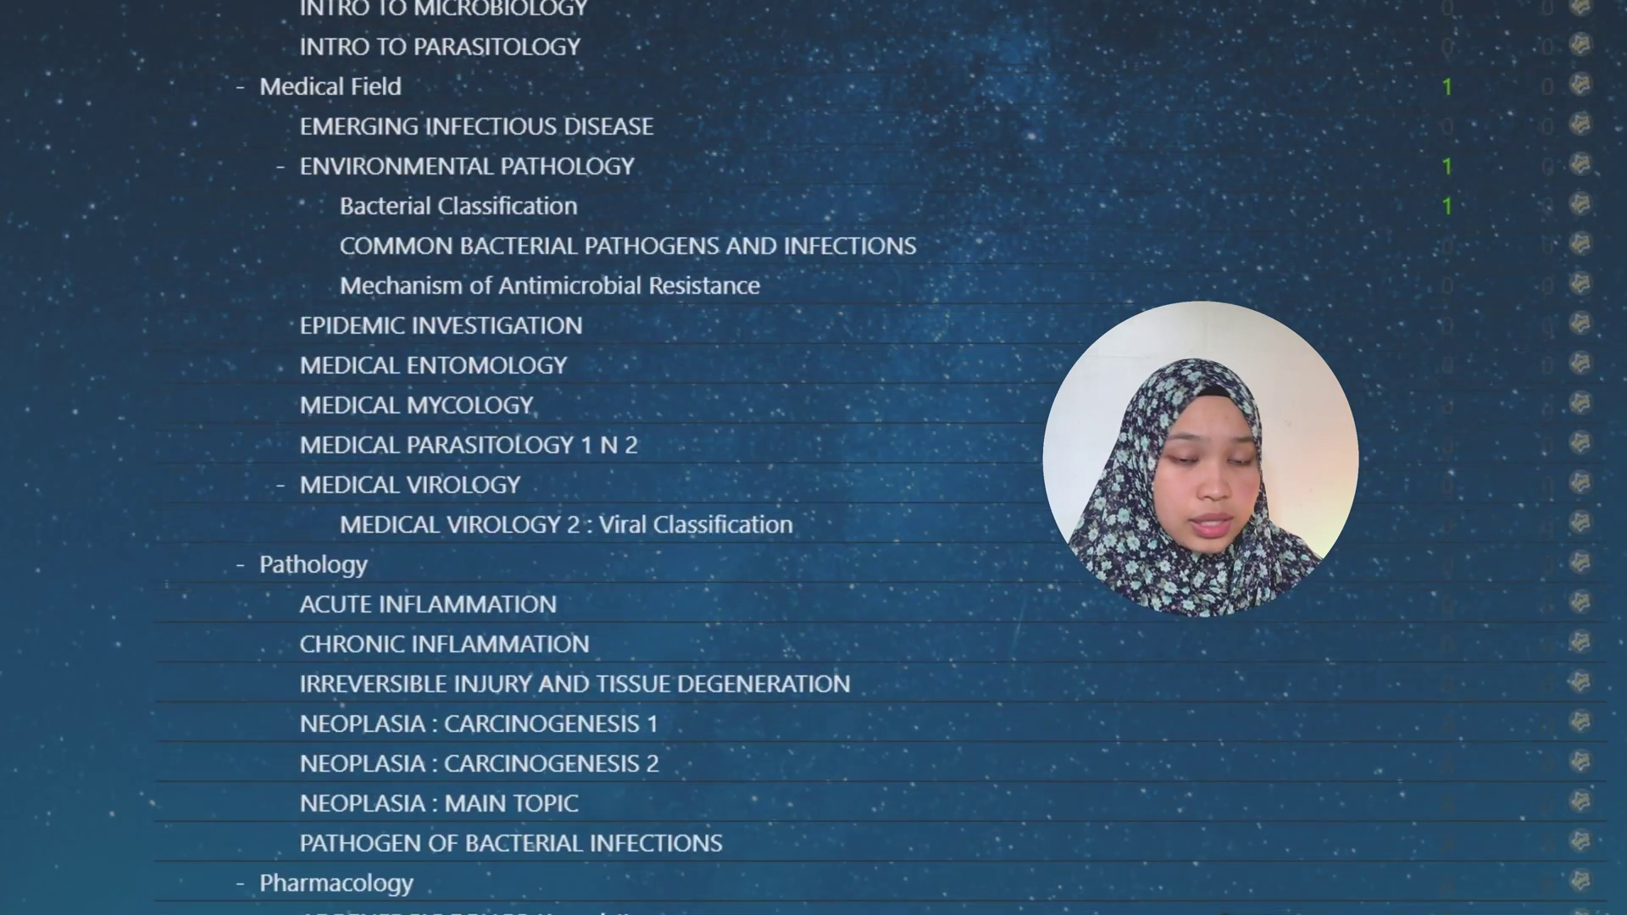
{"action": "scroll", "coordinate": [813, 458], "scroll_direction": "down", "scroll_amount": 3}
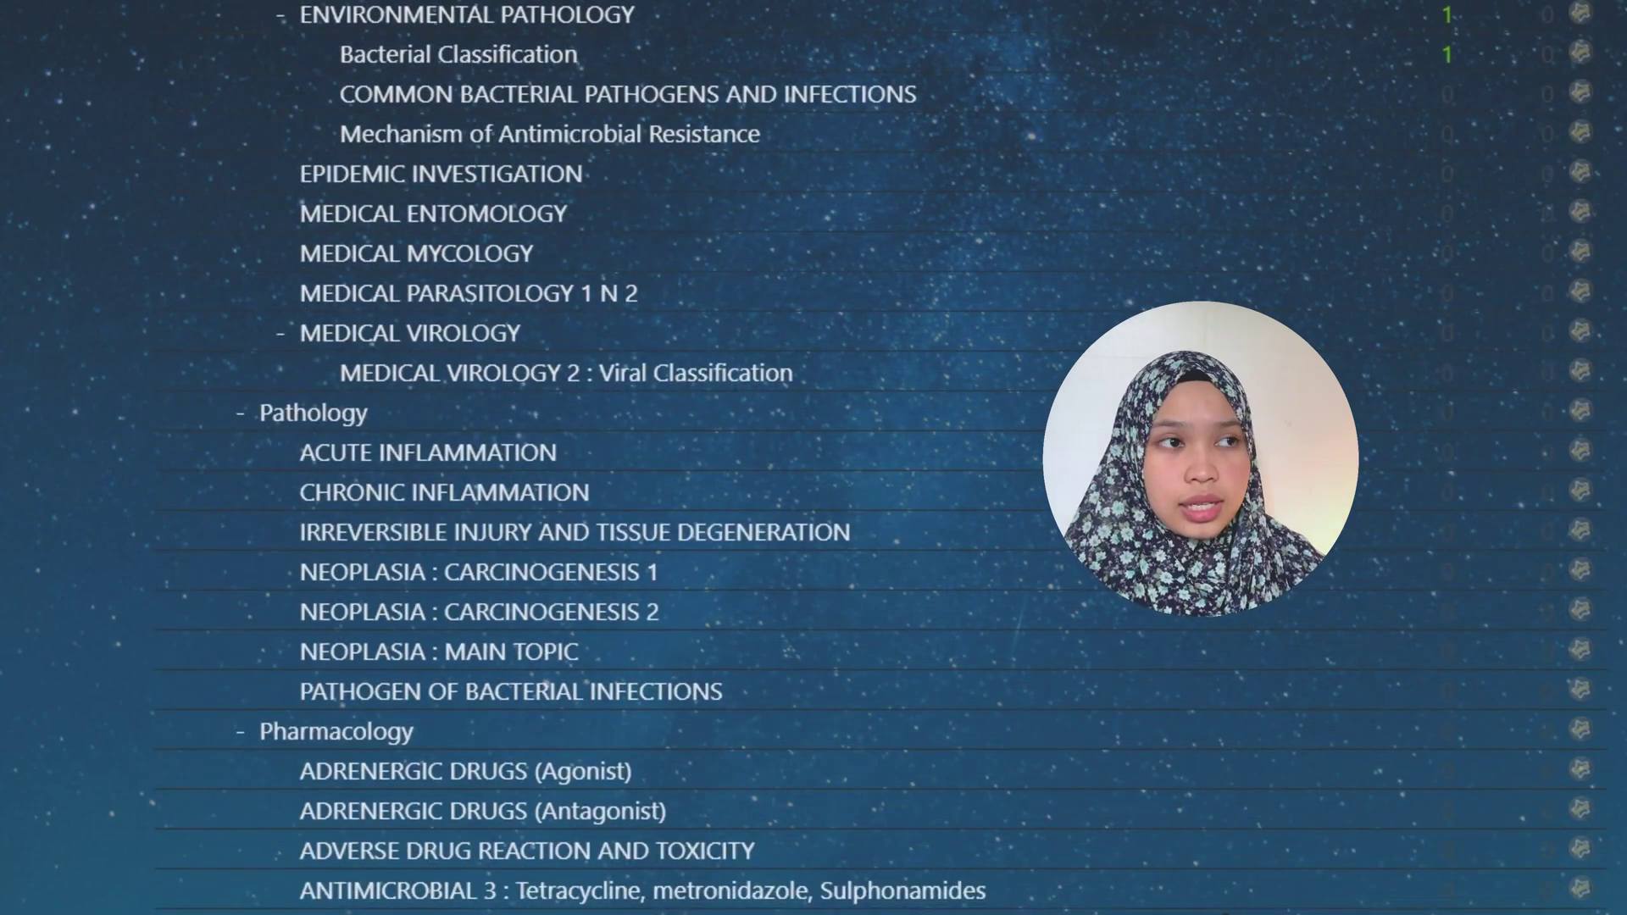
{"action": "scroll", "coordinate": [483, 543], "scroll_direction": "down", "scroll_amount": 3}
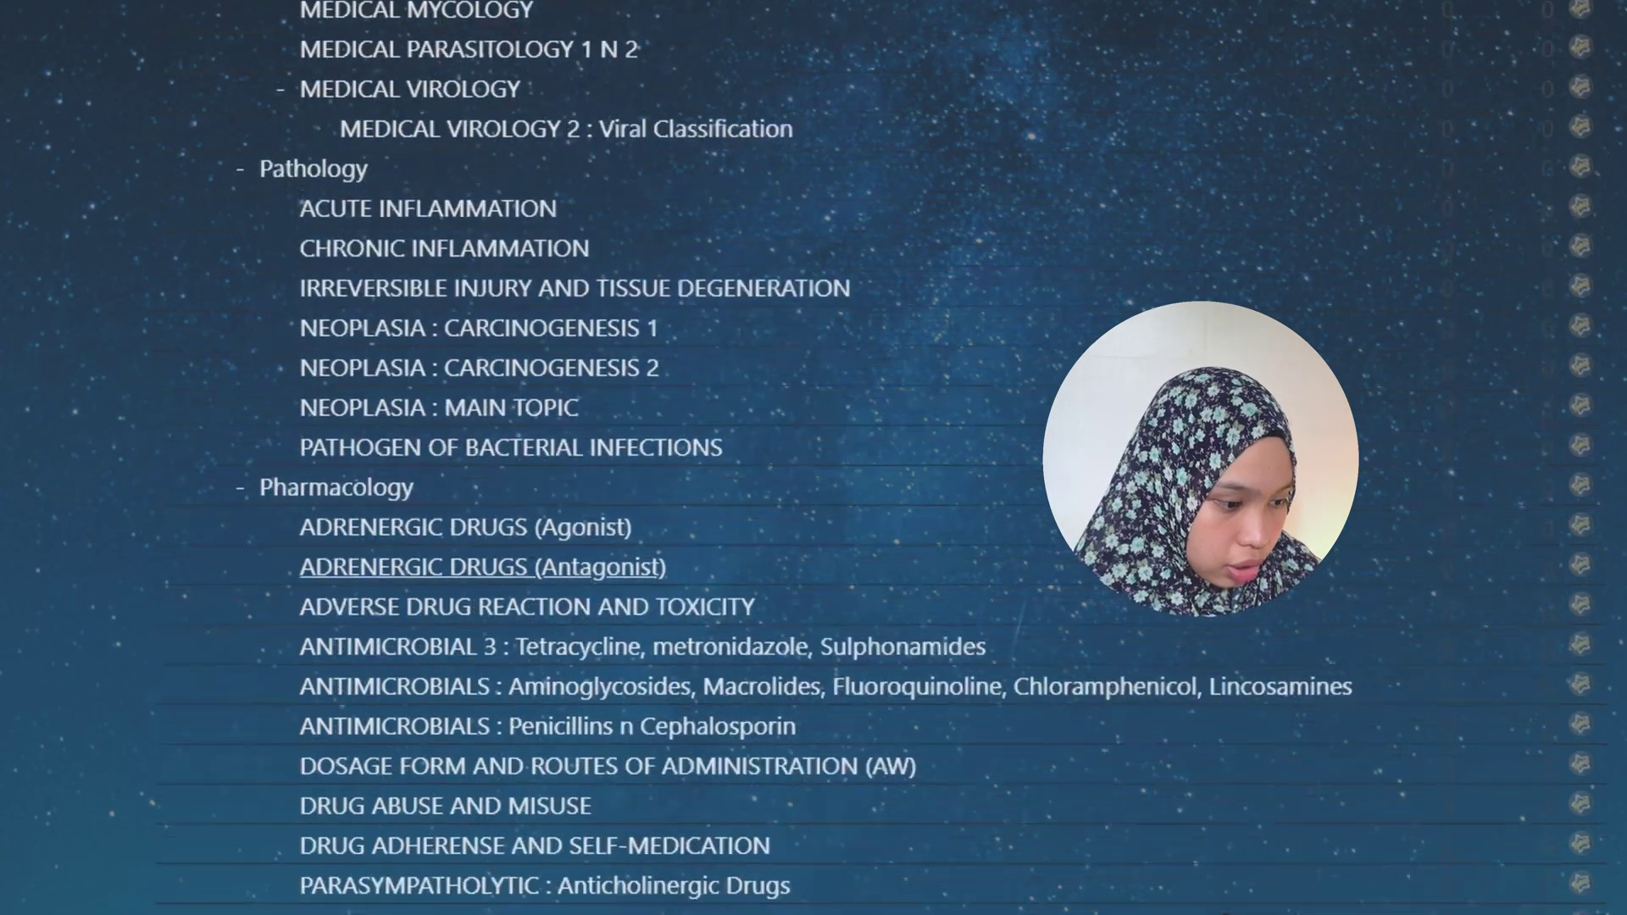
{"action": "scroll", "coordinate": [483, 538], "scroll_direction": "down", "scroll_amount": 6}
{"action": "scroll", "coordinate": [483, 537], "scroll_direction": "up", "scroll_amount": 15}
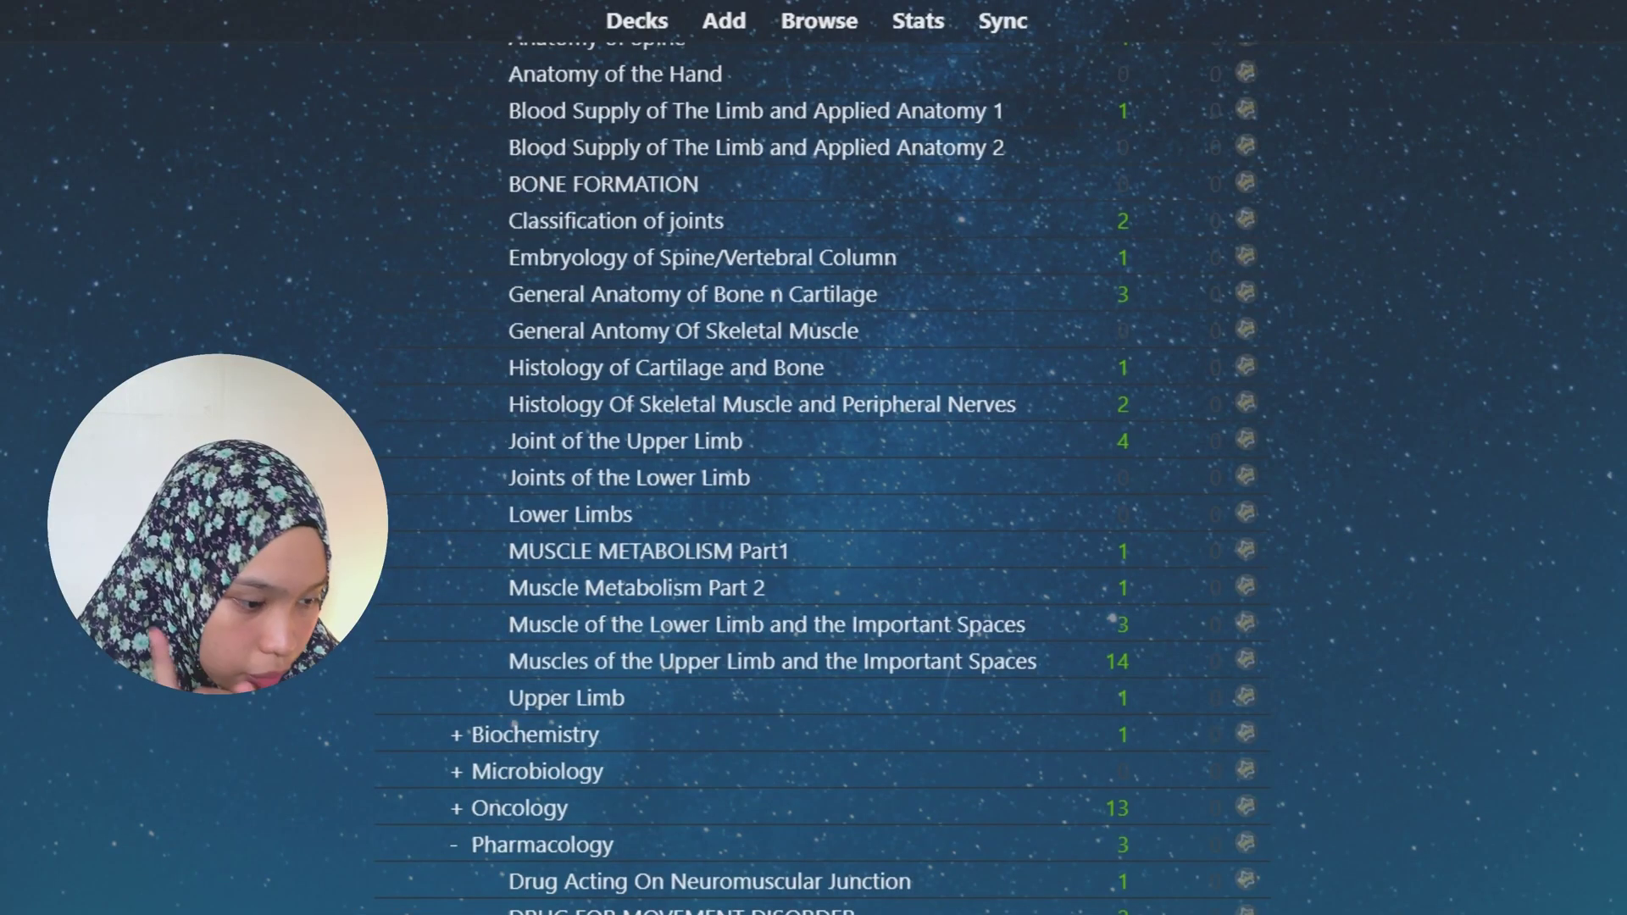
{"action": "scroll", "coordinate": [635, 588], "scroll_direction": "up", "scroll_amount": 6}
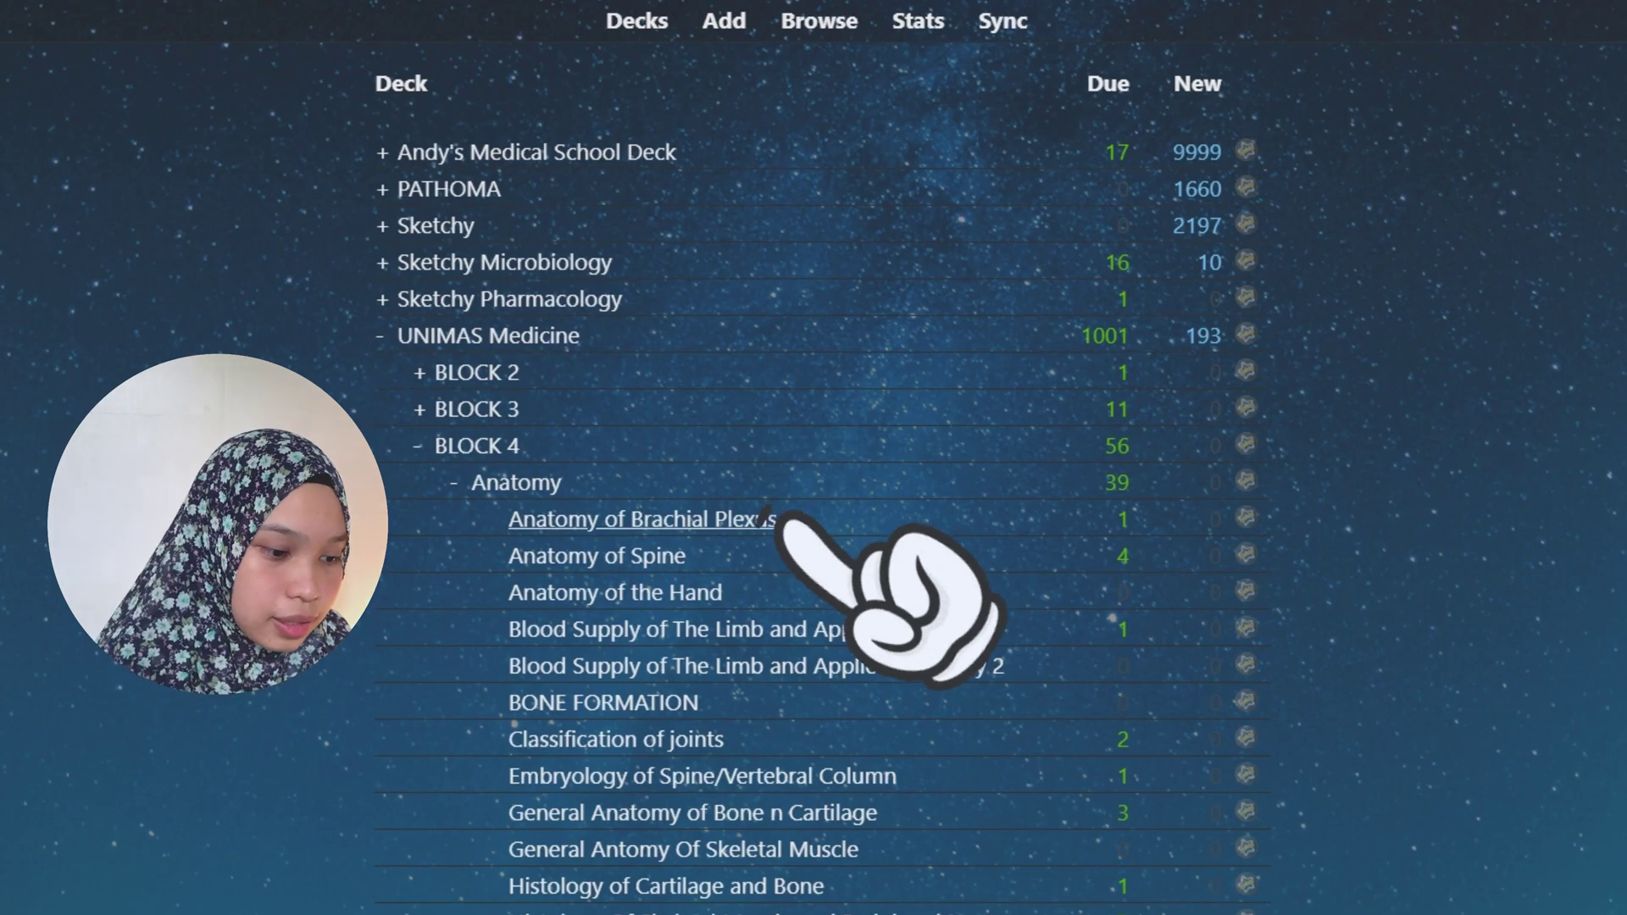
- Study the Anatomy of Brachial Plexus deck in BLOCK 4 and rate its due card after viewing the answer
{"action": "left_click", "coordinate": [746, 520]}
{"action": "key", "text": "s"}
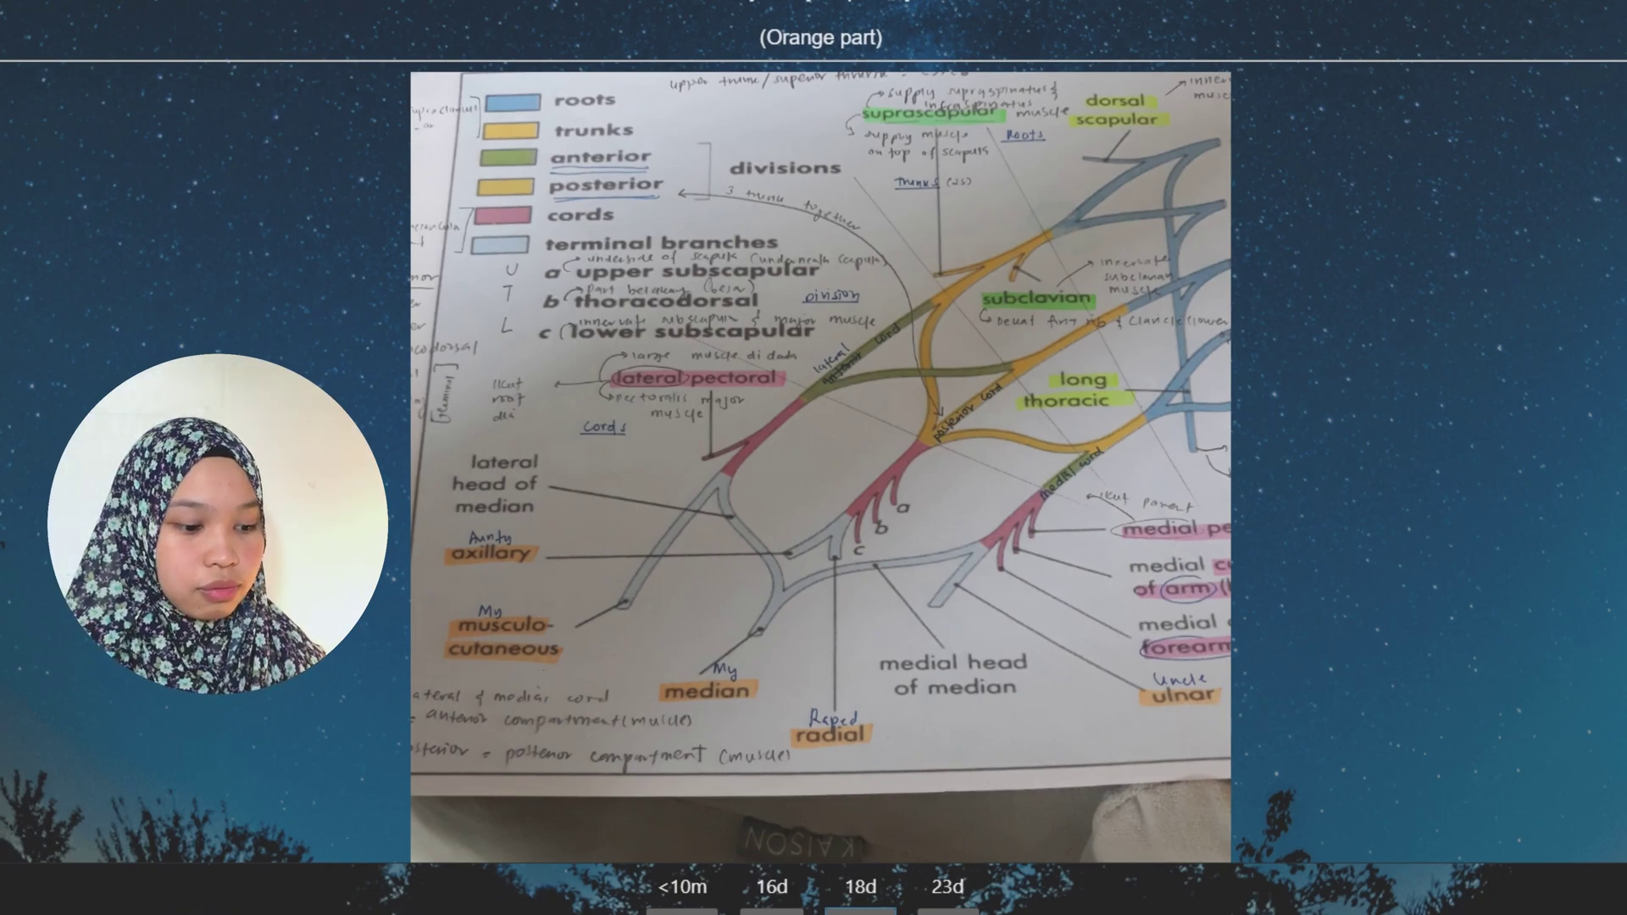
{"action": "scroll", "coordinate": [820, 466], "scroll_direction": "up", "scroll_amount": 1}
{"action": "key", "text": "space"}
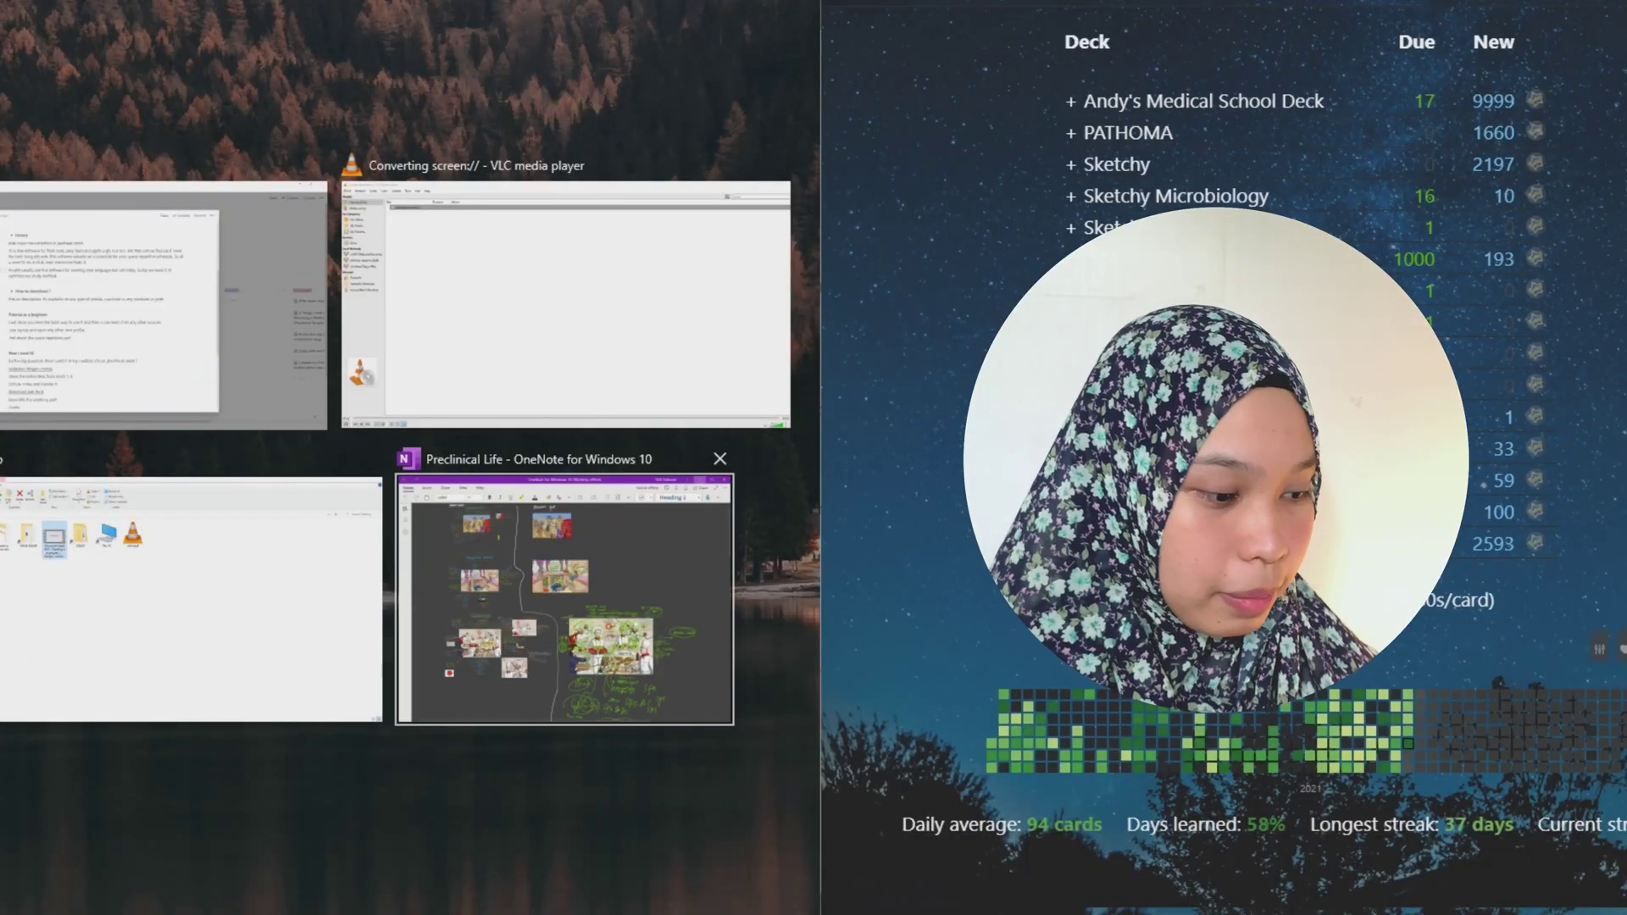
- Switch to the Preclinical Life notebook in OneNote and paste the Sketchy Micro camp picture into an empty area of the page
{"action": "left_click", "coordinate": [567, 592]}
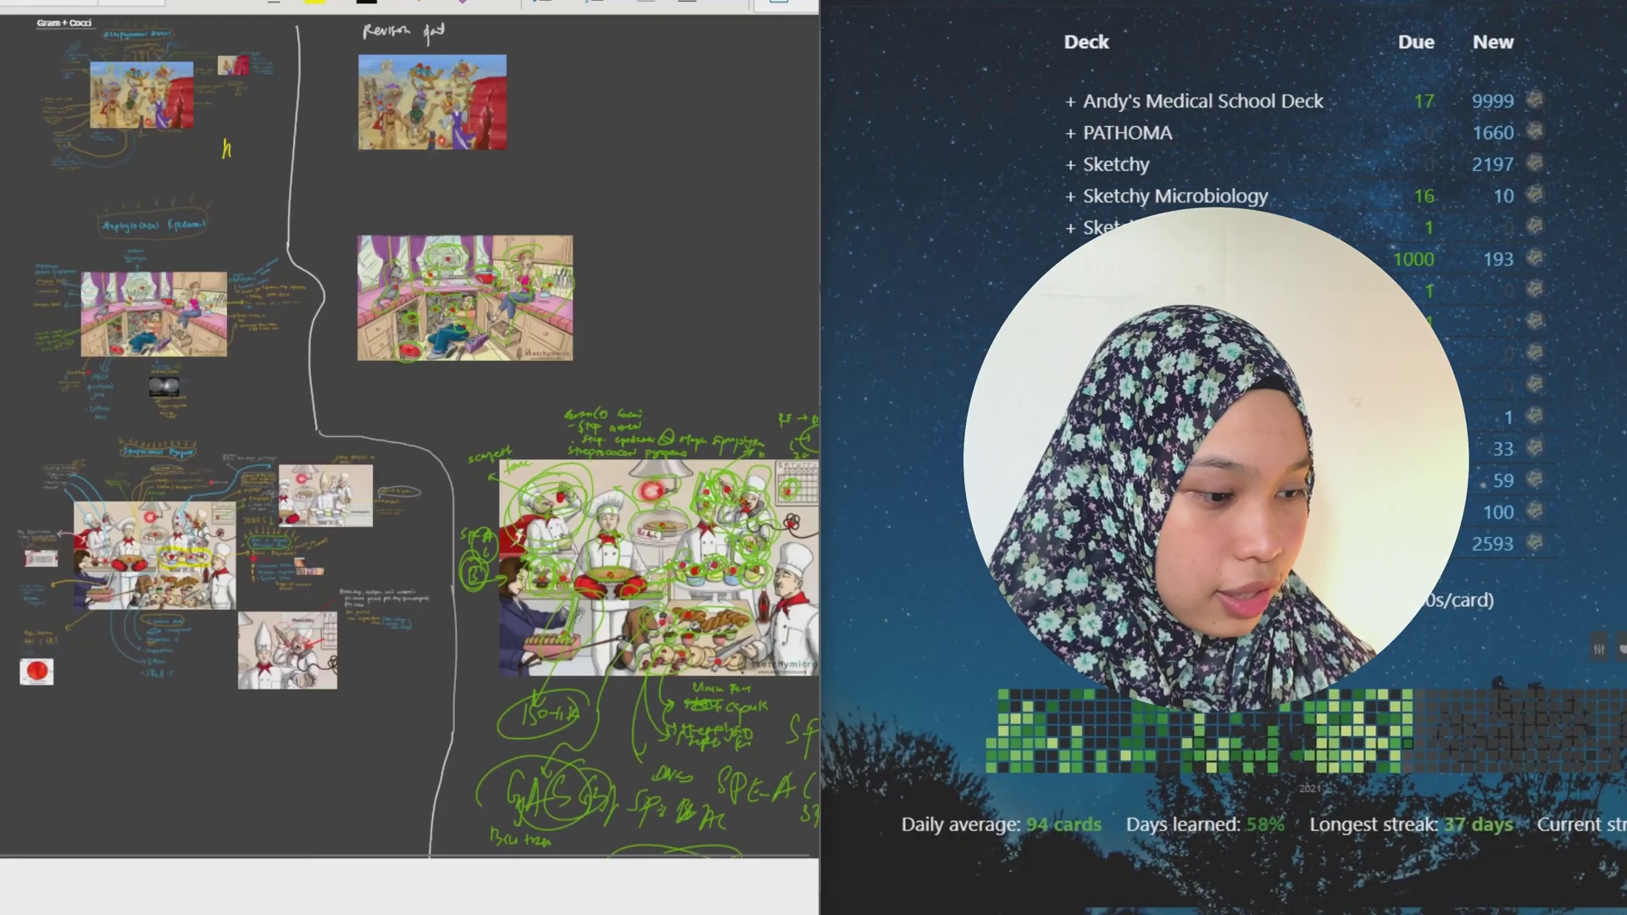
{"action": "scroll", "coordinate": [407, 457], "scroll_direction": "down", "scroll_amount": 15}
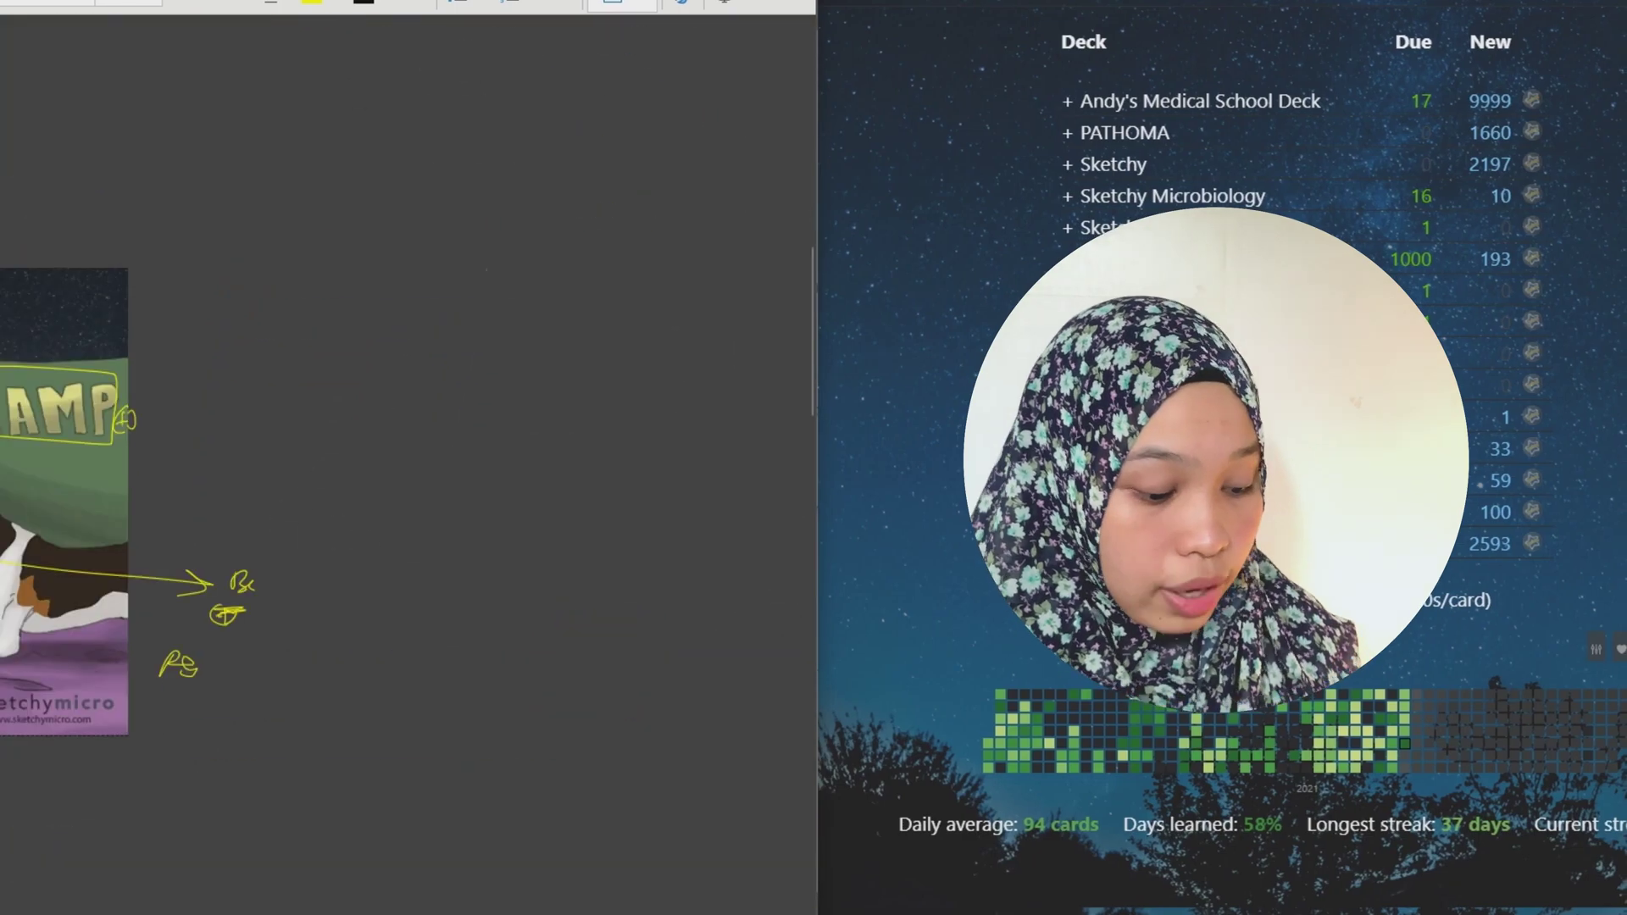
{"action": "key", "text": "ctrl+v"}
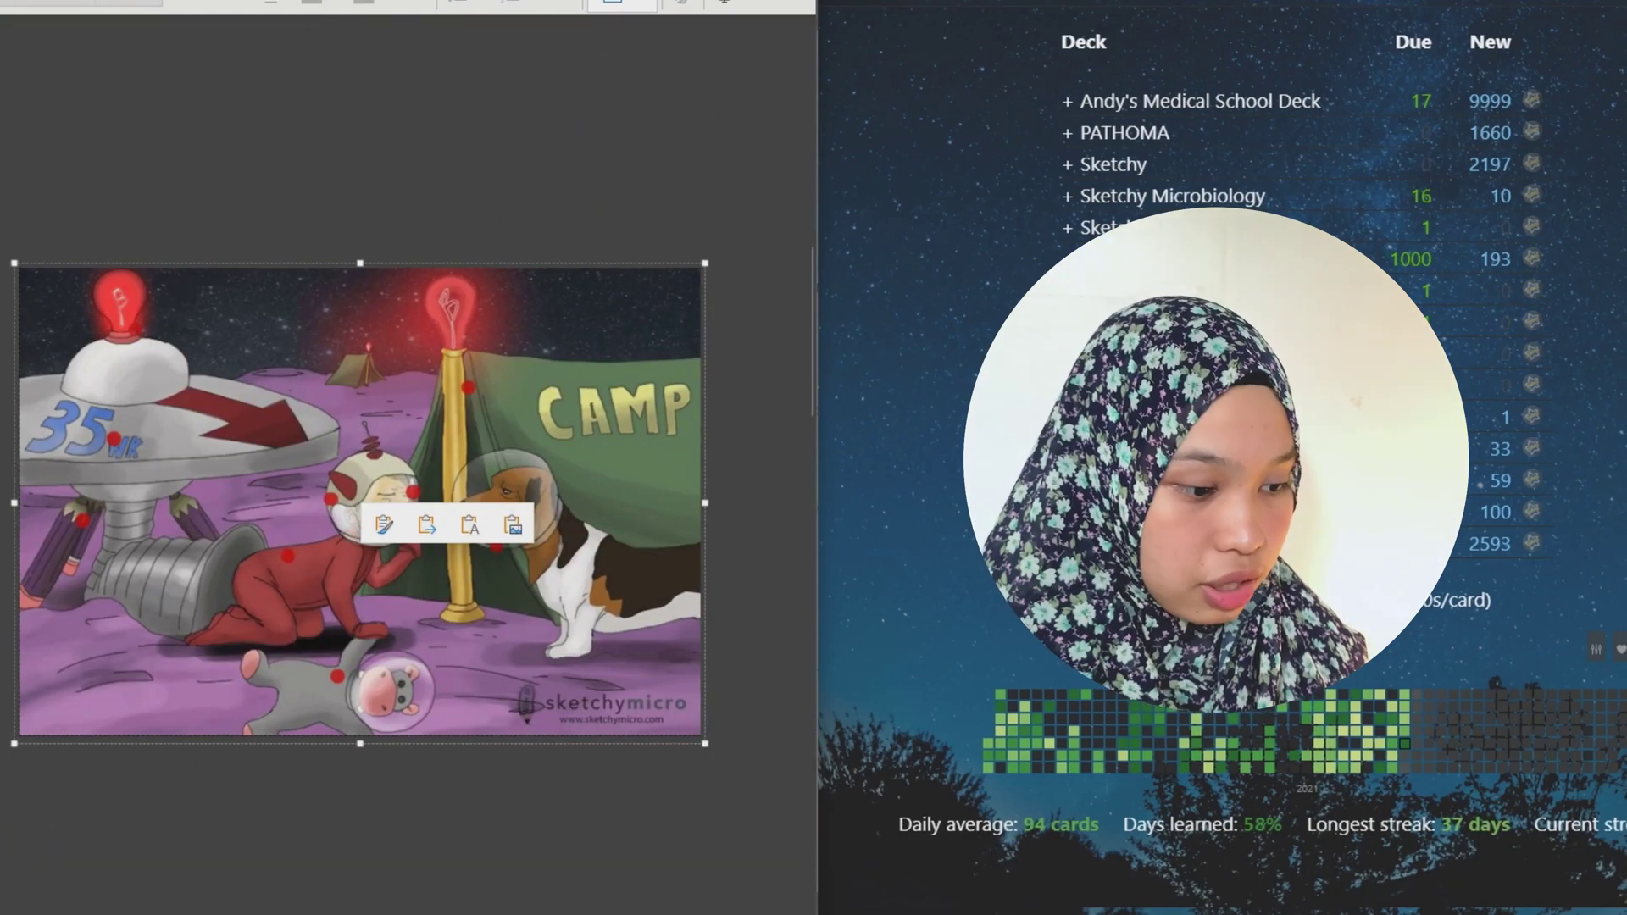
{"action": "key", "text": "Escape"}
{"action": "key", "text": "Escape"}
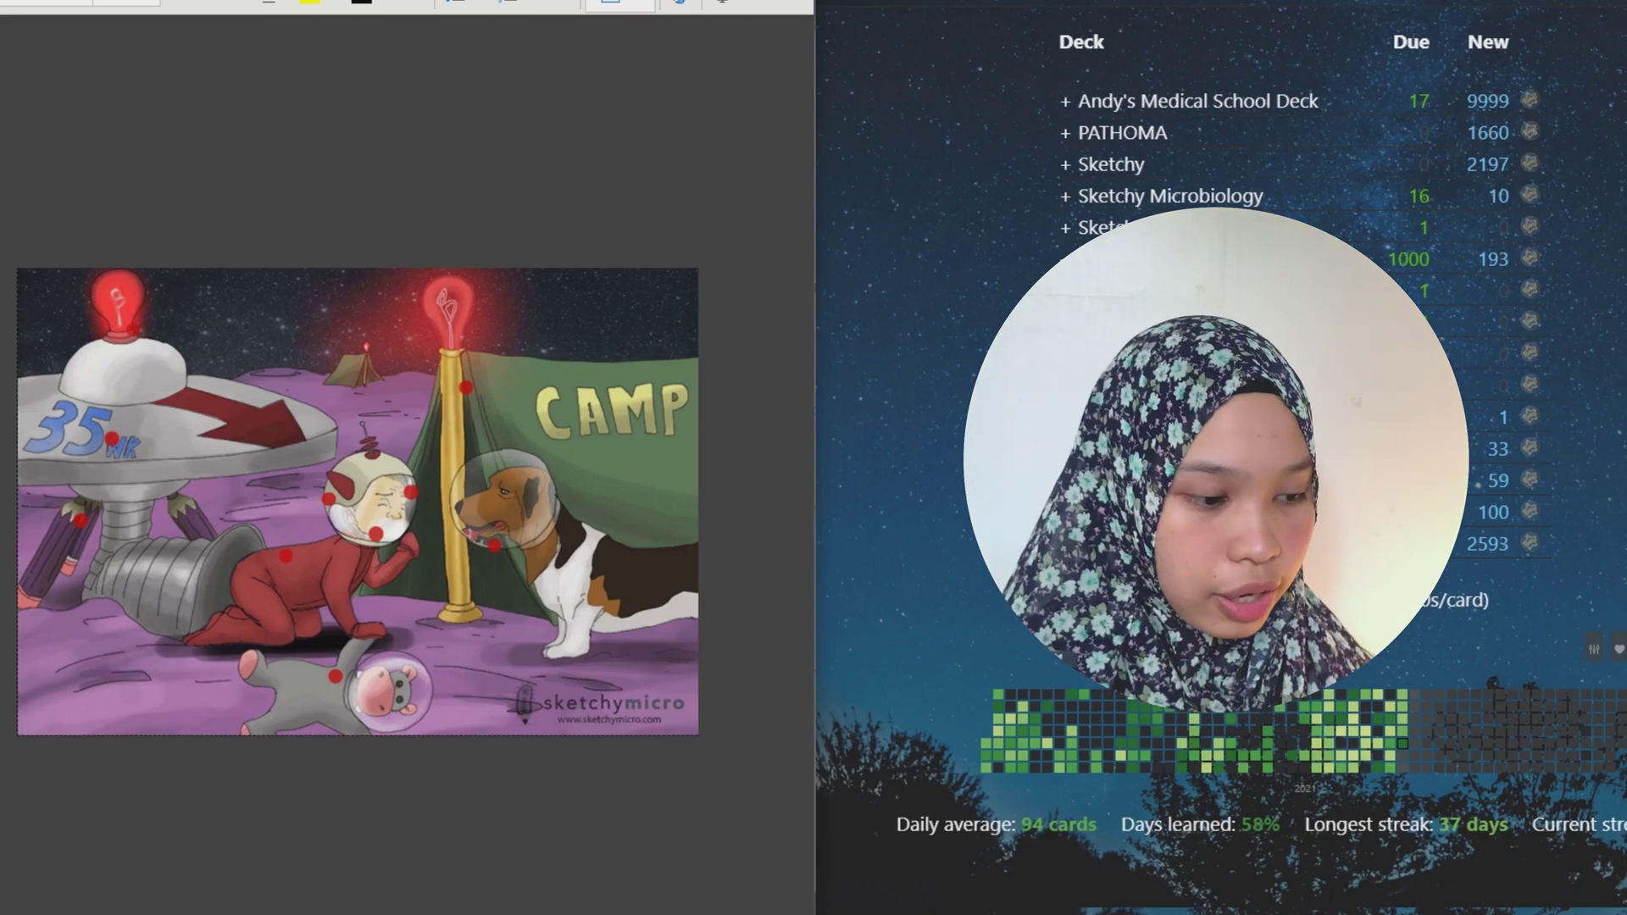
{"action": "scroll", "coordinate": [246, 540], "scroll_direction": "up", "scroll_amount": 2}
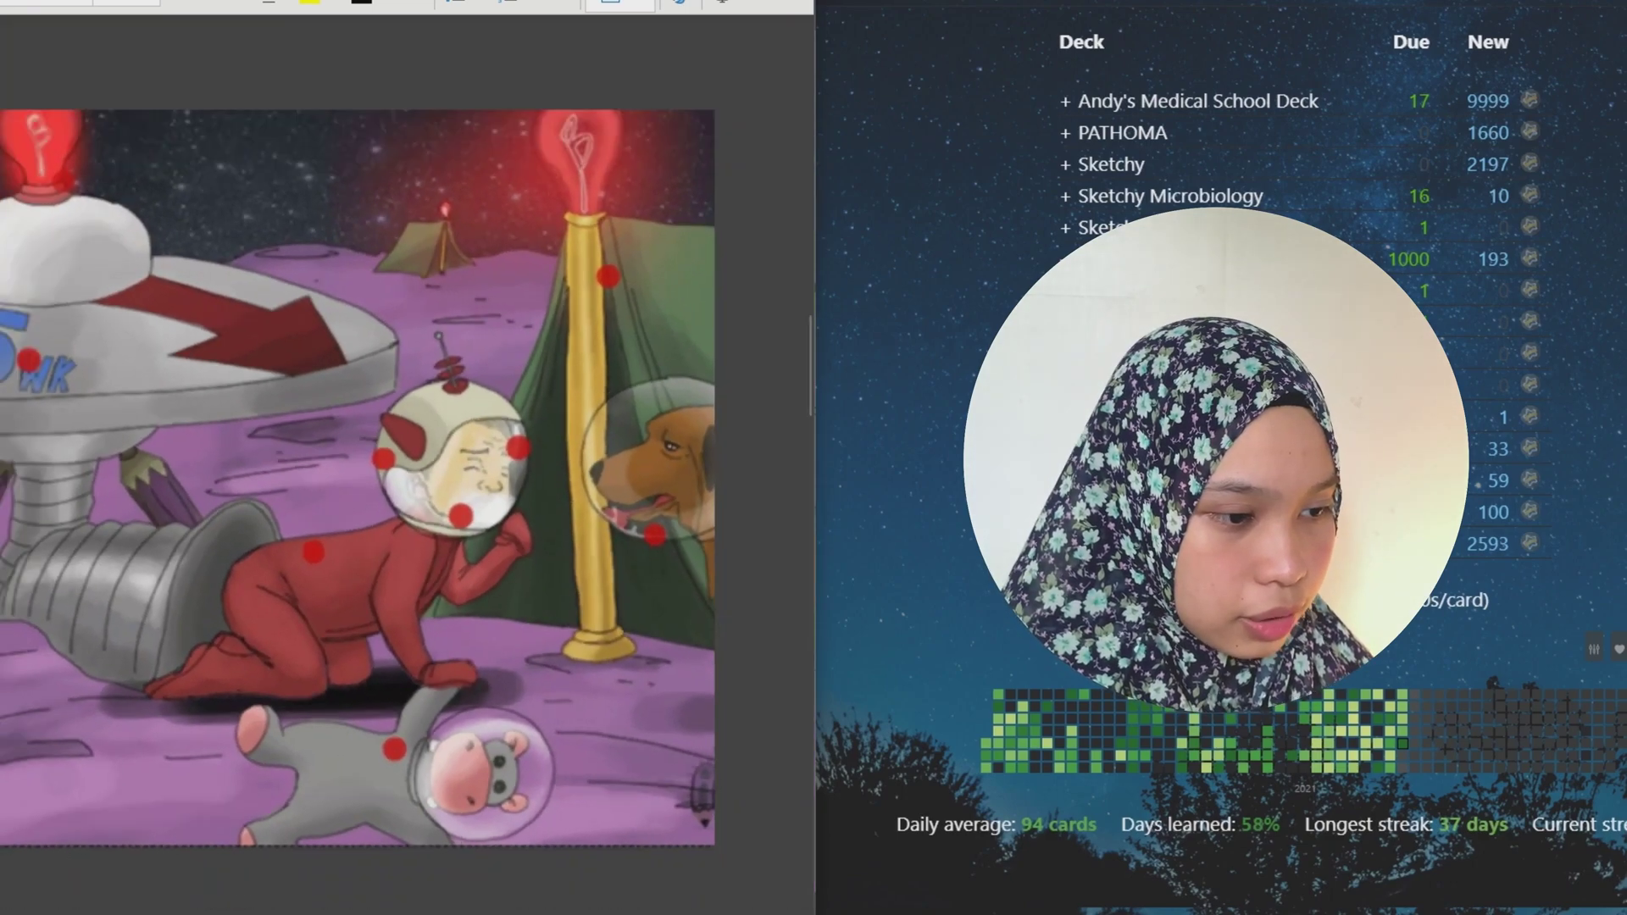